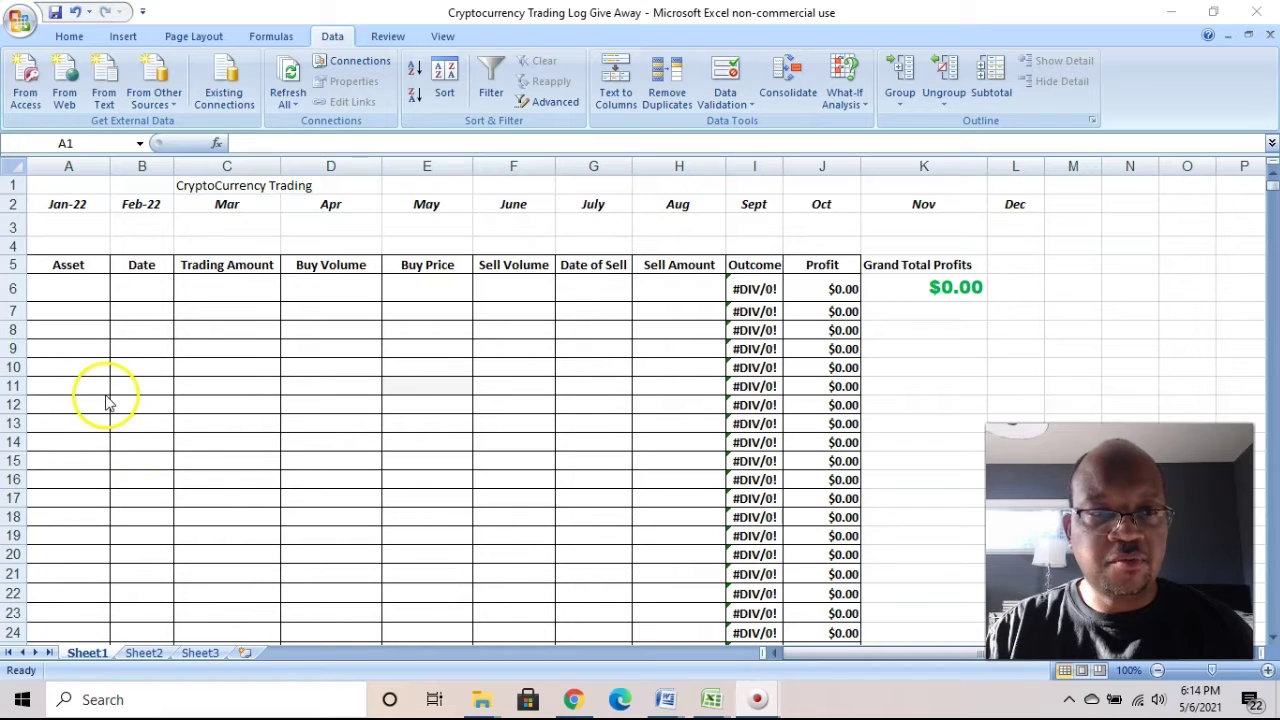
Fill the first log row's entry cells, A6 to H6, with yellow
click(83, 288)
drag(83, 288, 679, 288)
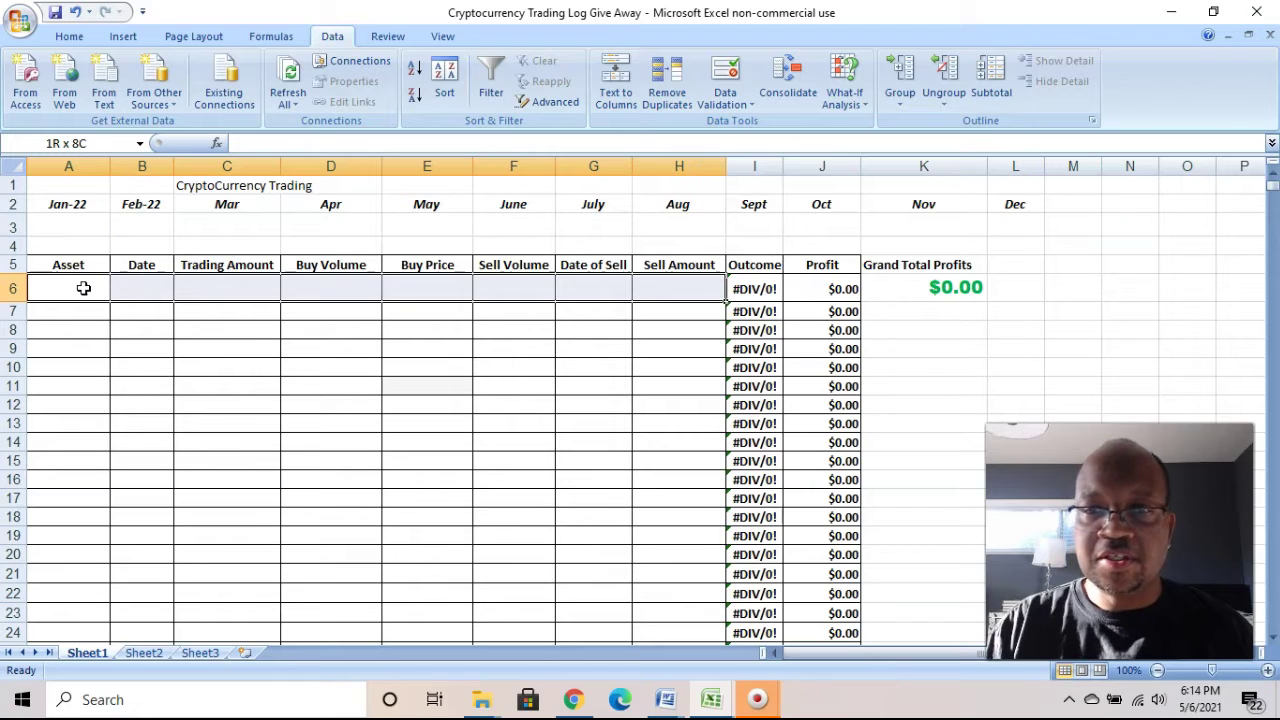
click(69, 40)
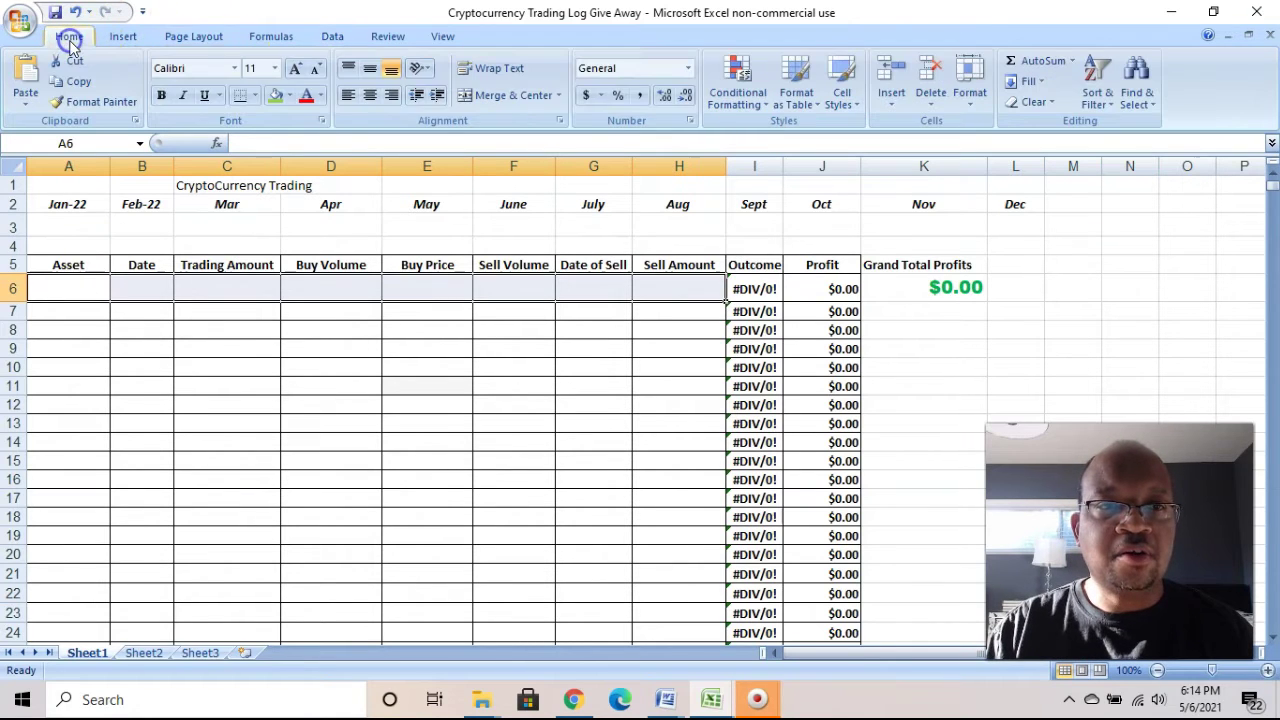
click(289, 96)
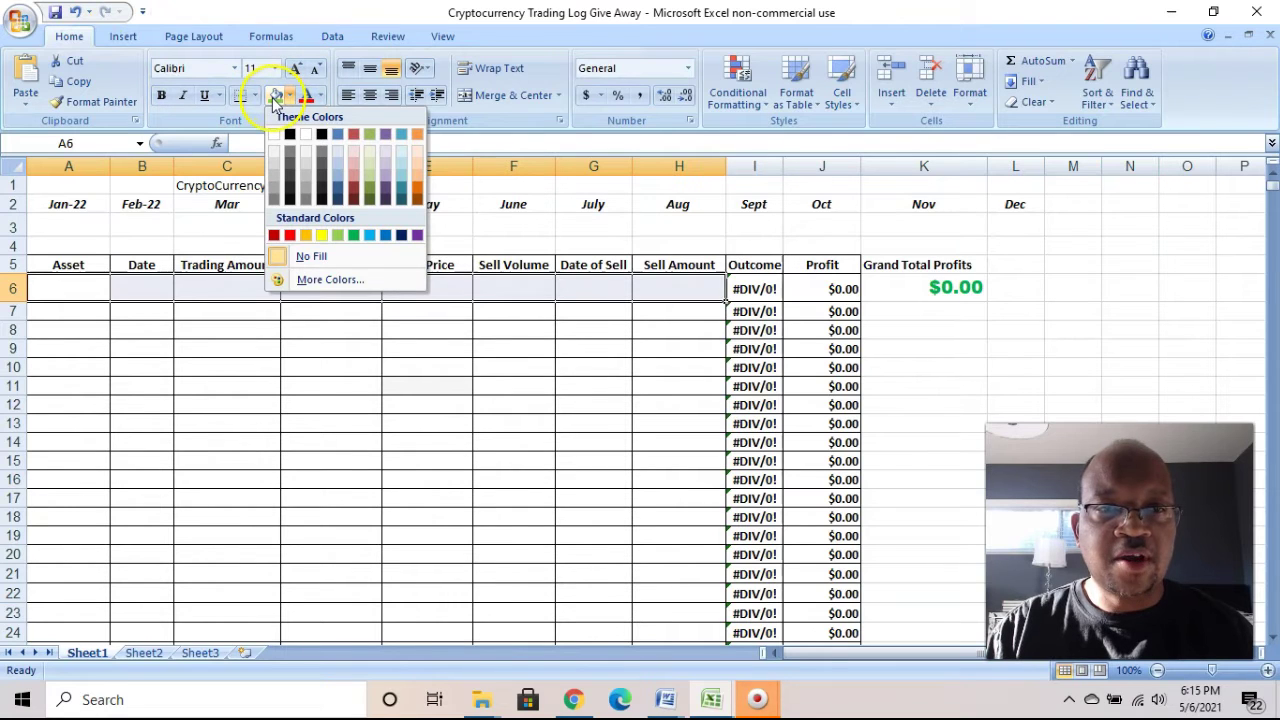
click(321, 237)
click(230, 351)
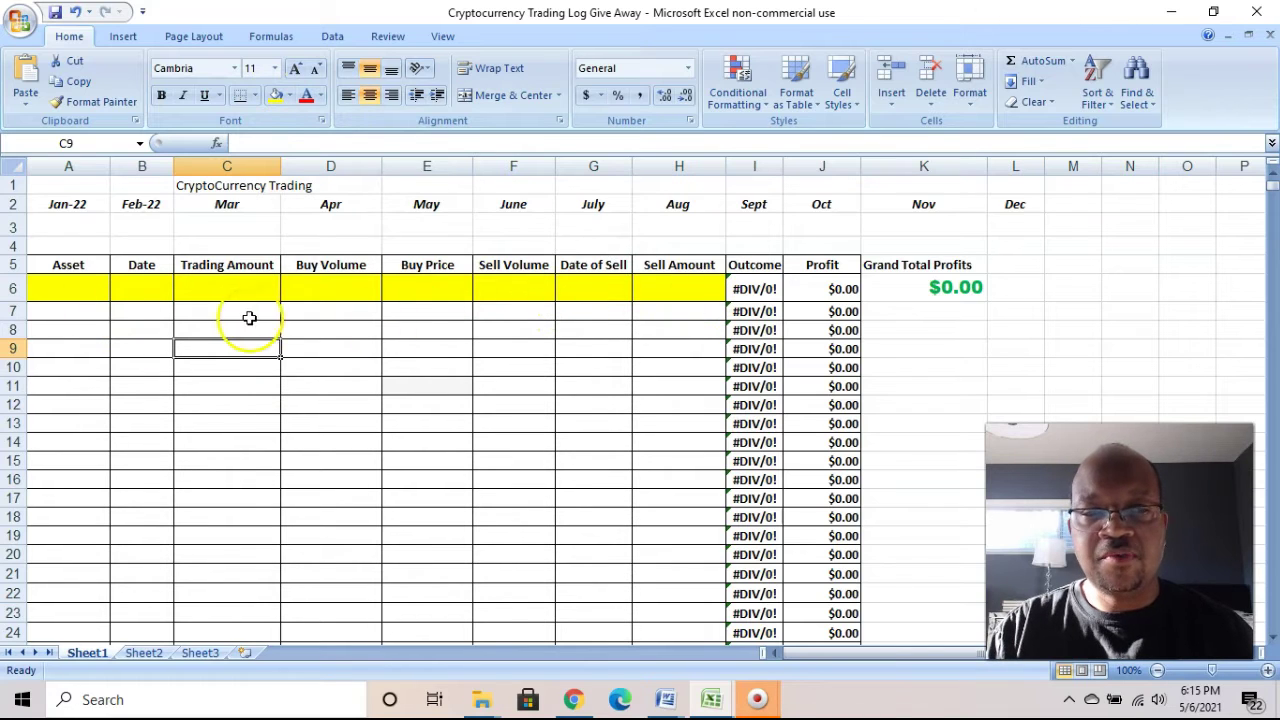
Change the fill of the first log row's entry cells, A6 to H6, to white
click(65, 294)
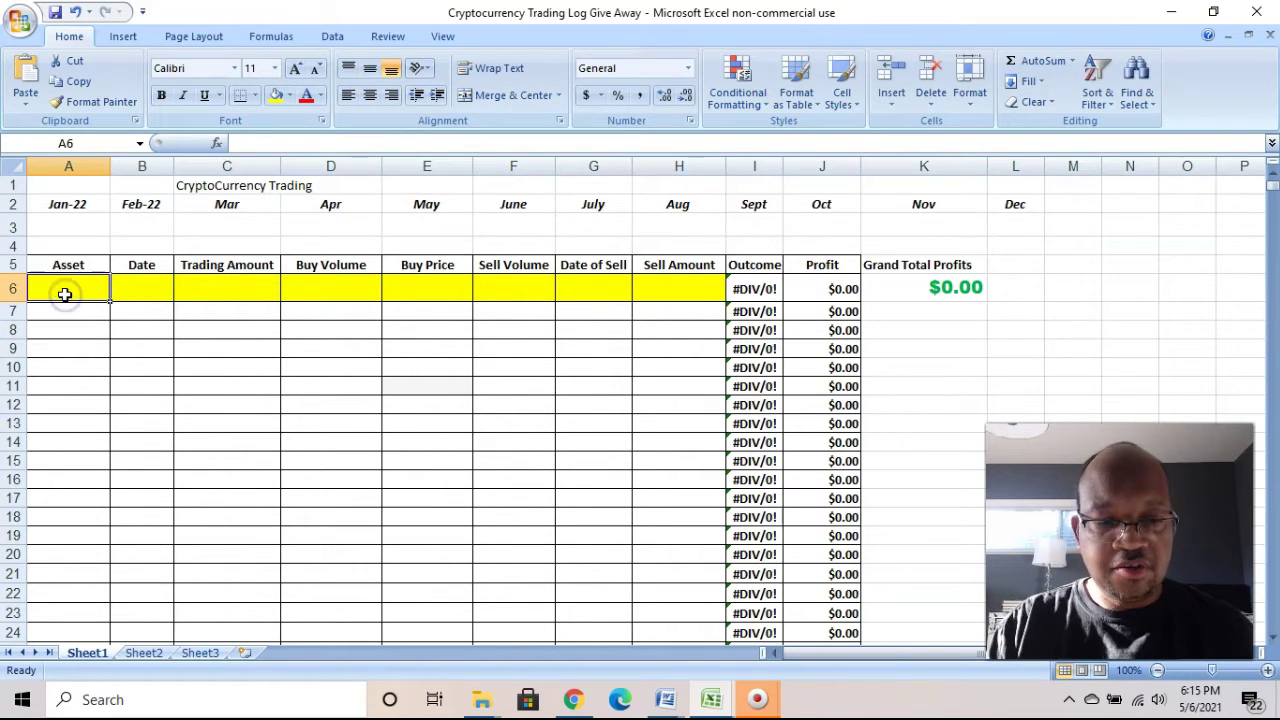
key(shift+Right)
key(shift+Right)
key(shift+Right)
key(shift+Right)
key(shift+Right)
key(shift+Right)
key(shift+Right)
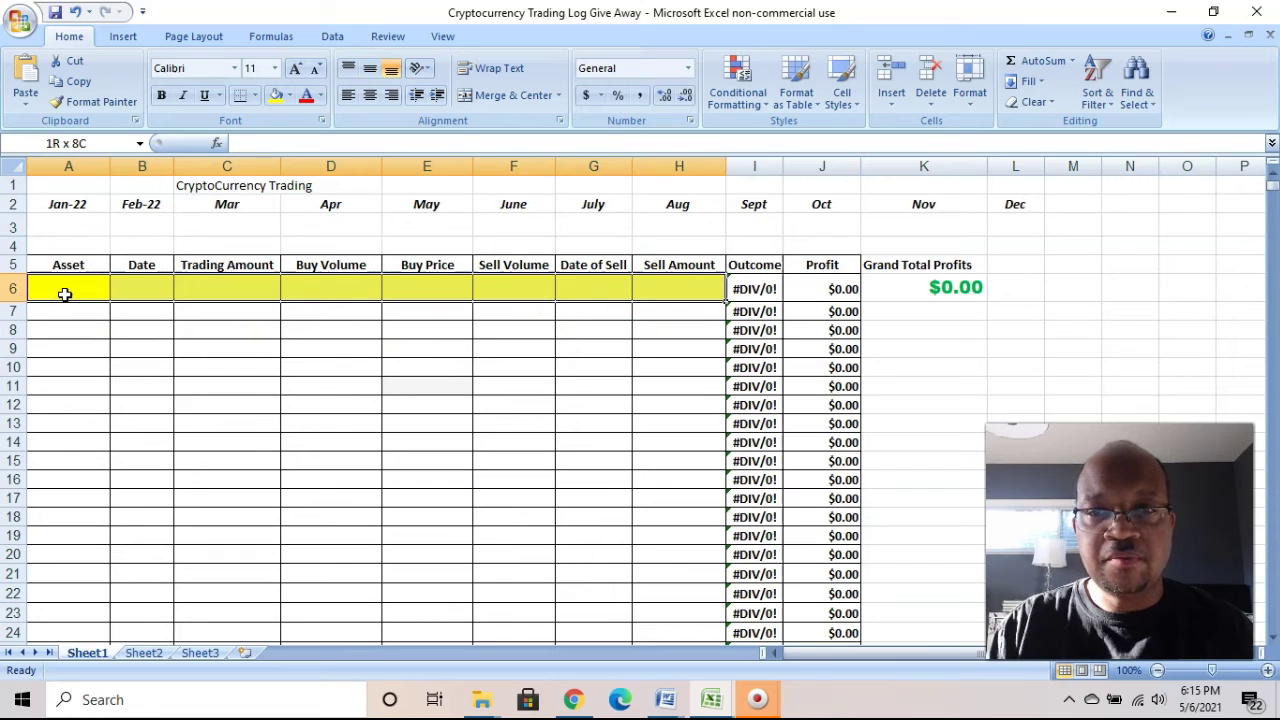
click(289, 98)
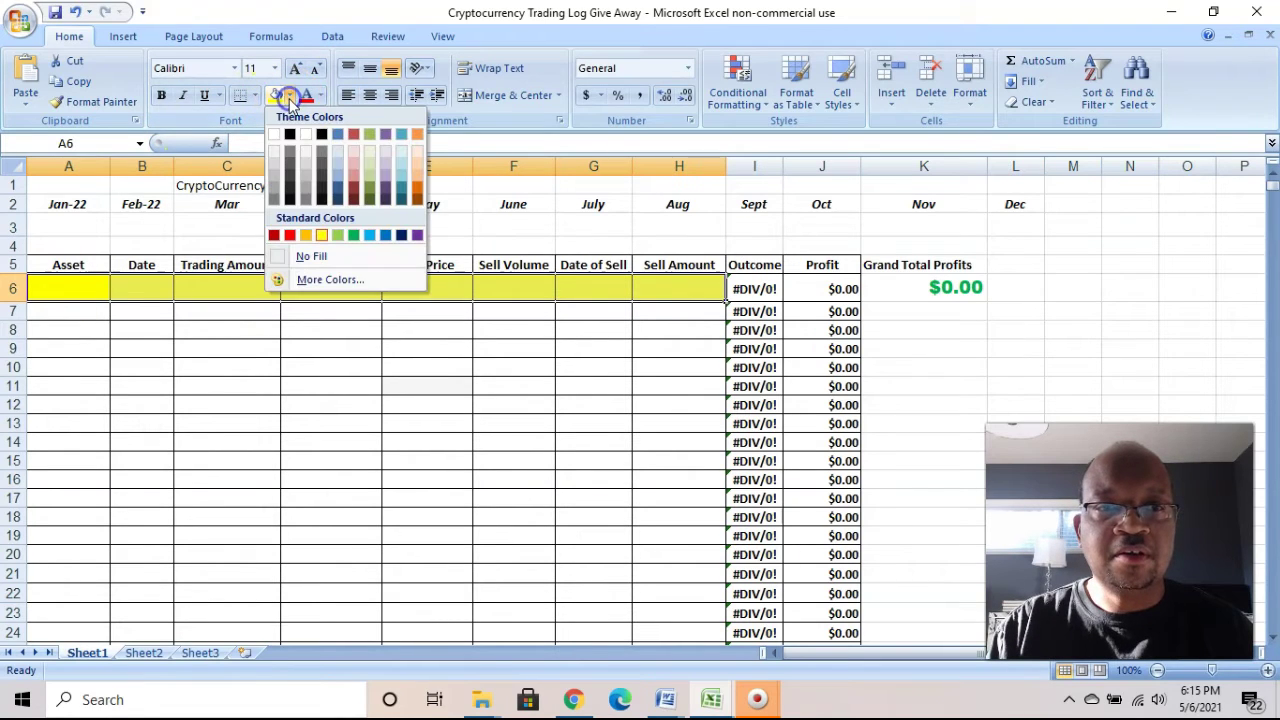
click(274, 135)
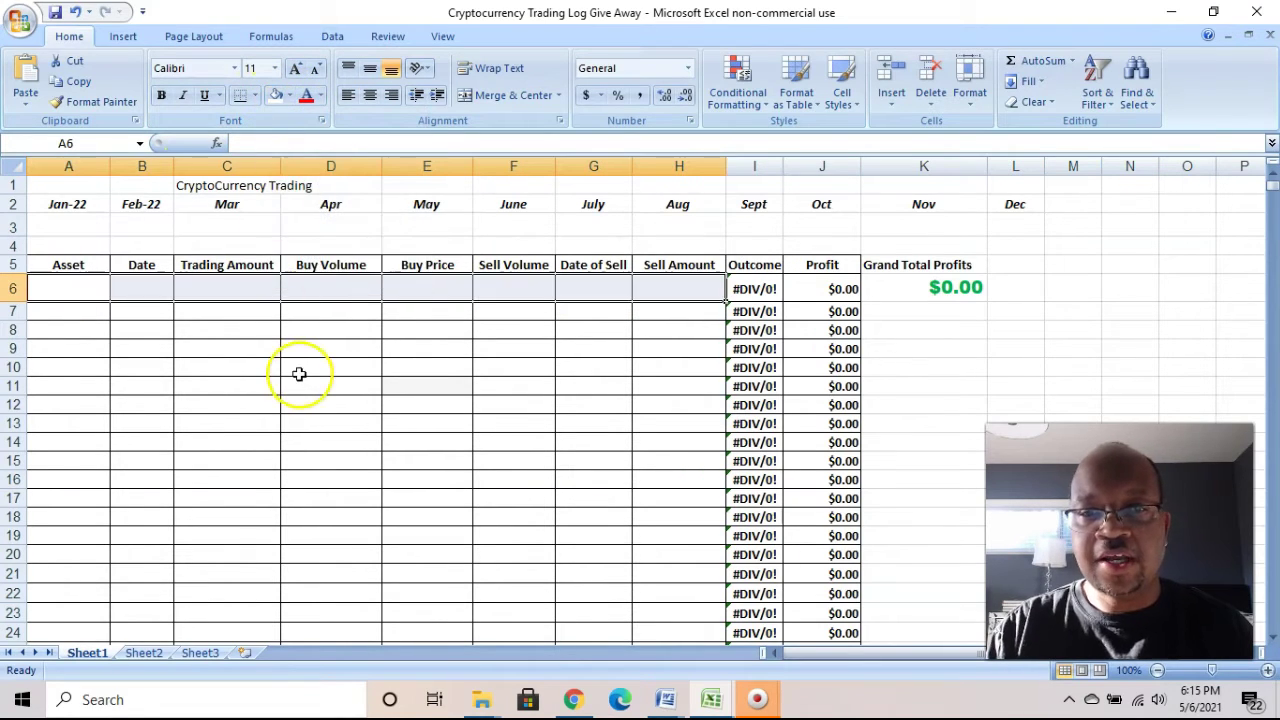
Fill the first Profit cell, J6, with the standard light green
click(762, 288)
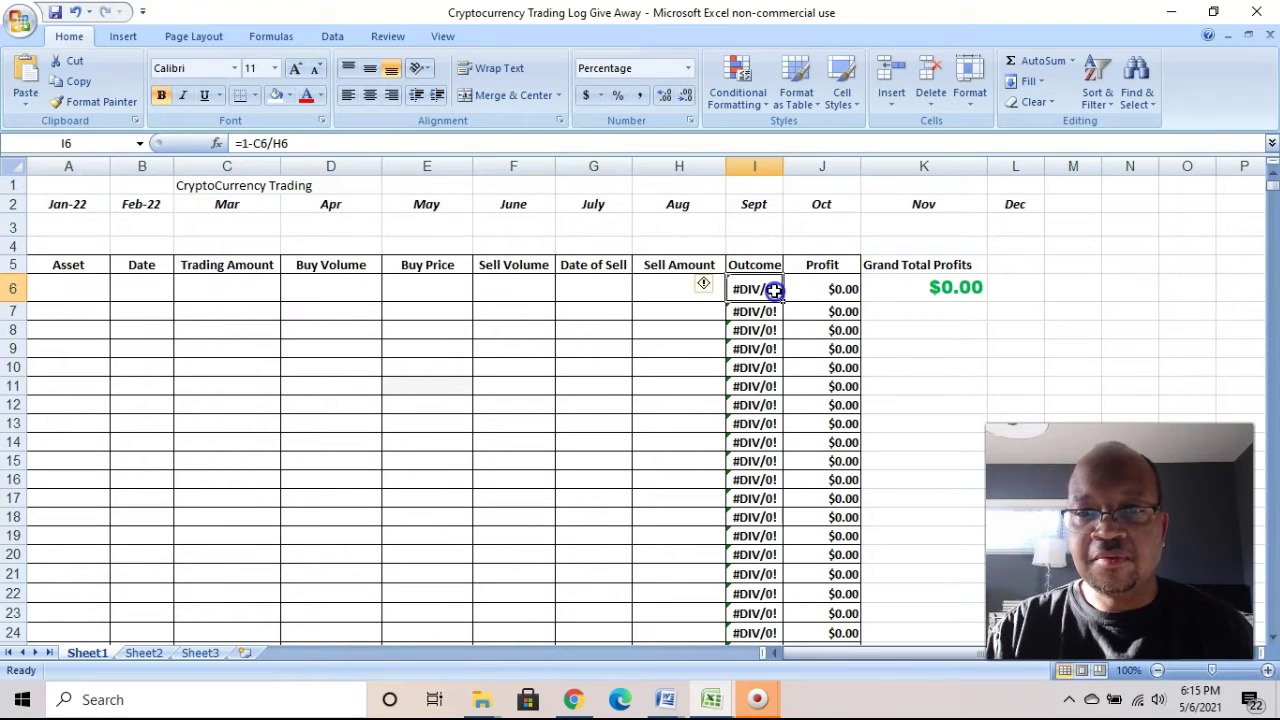
click(831, 286)
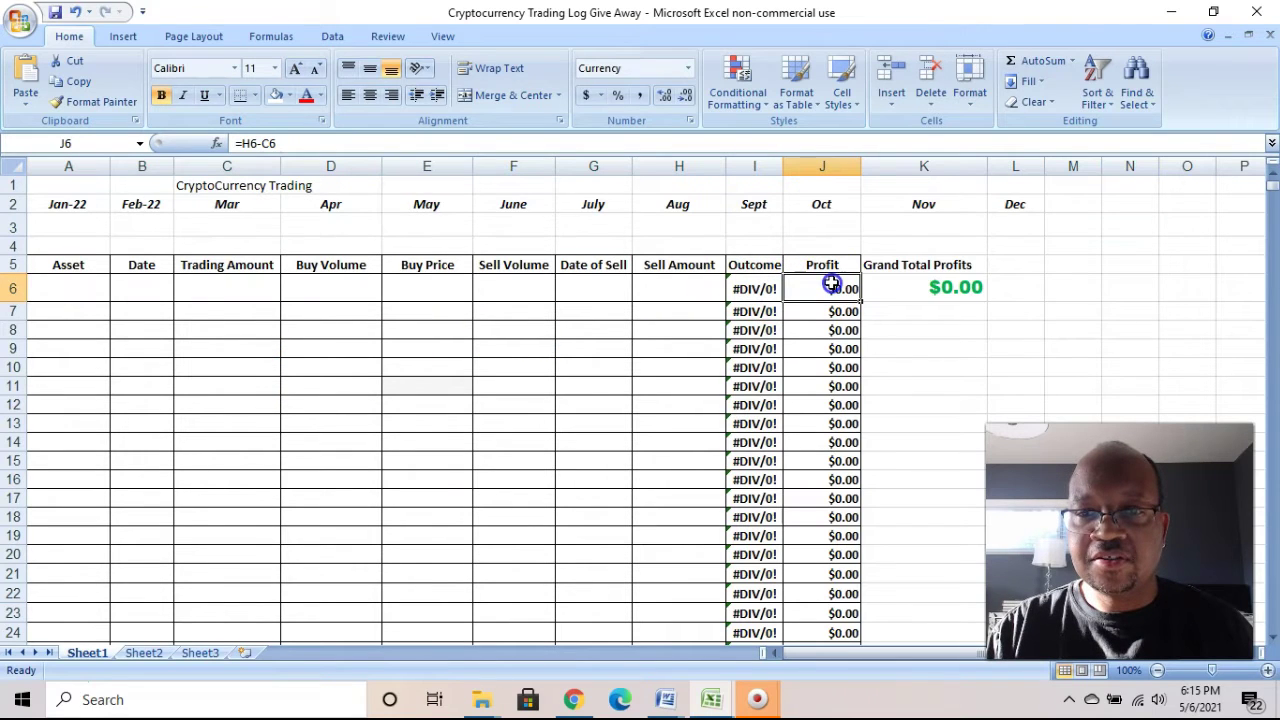
click(289, 96)
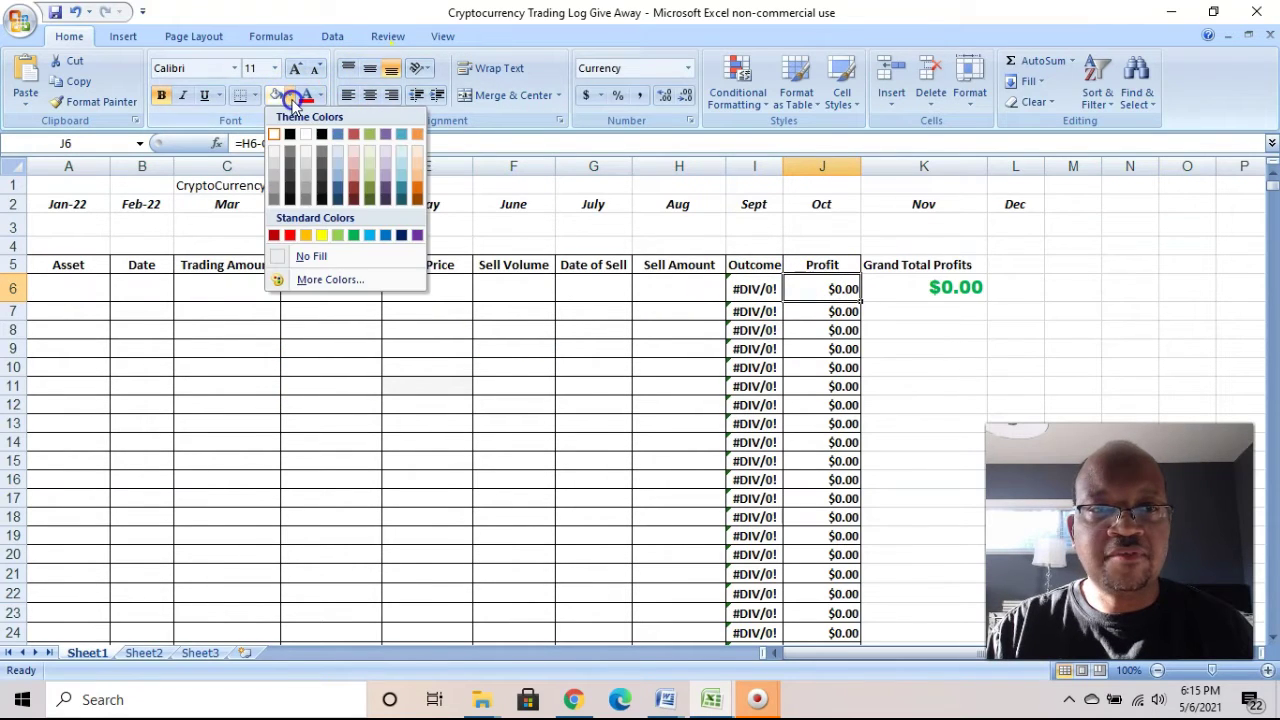
click(338, 235)
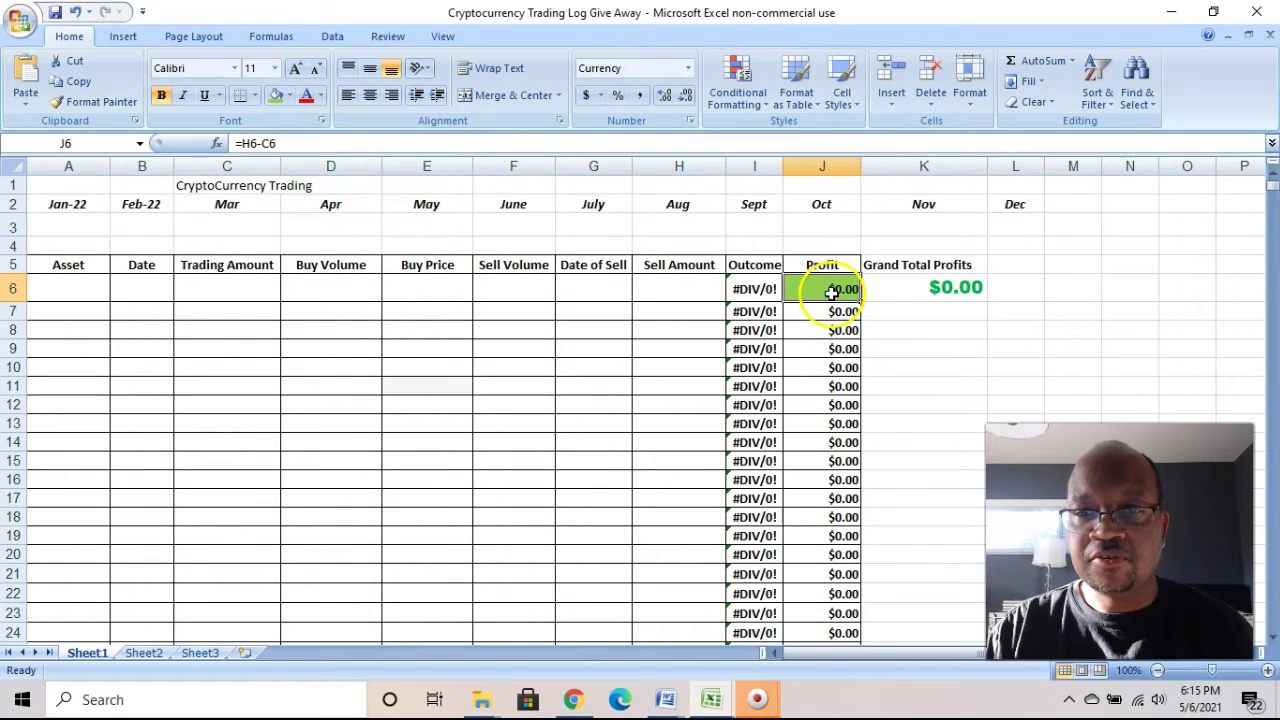
Change the fill of Profit cell J6 to red and back to light green
click(289, 96)
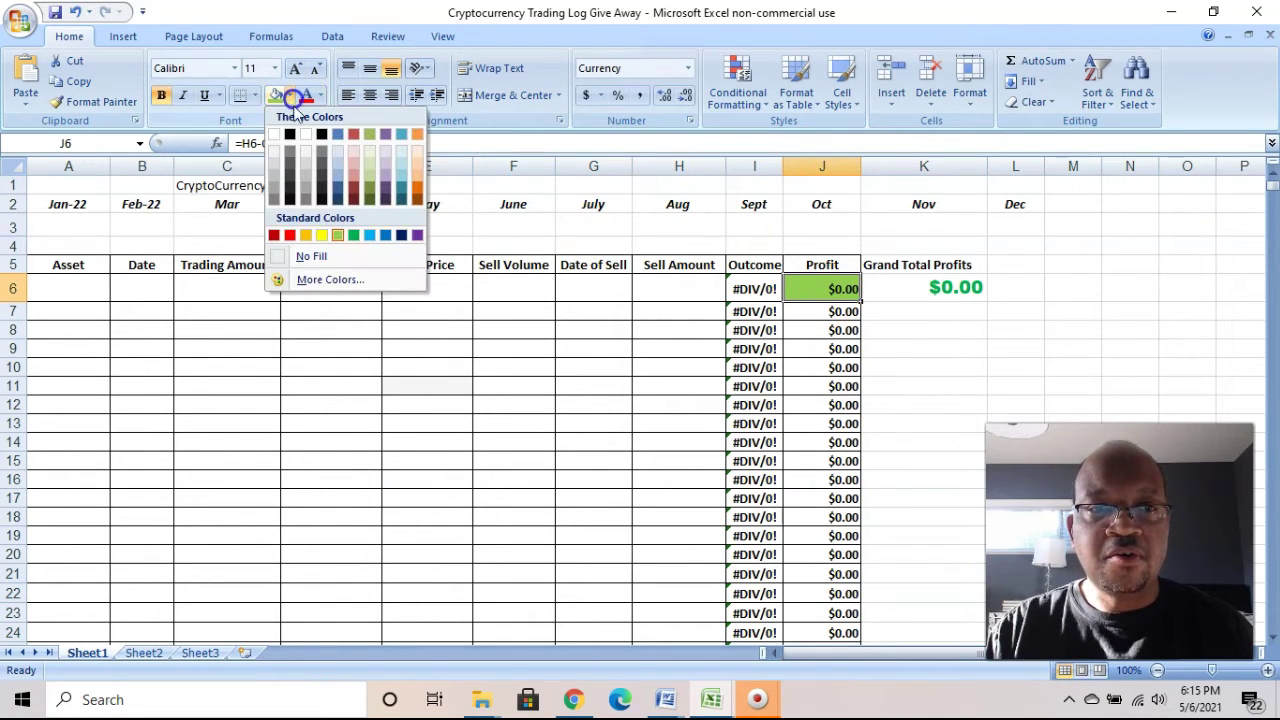
click(291, 239)
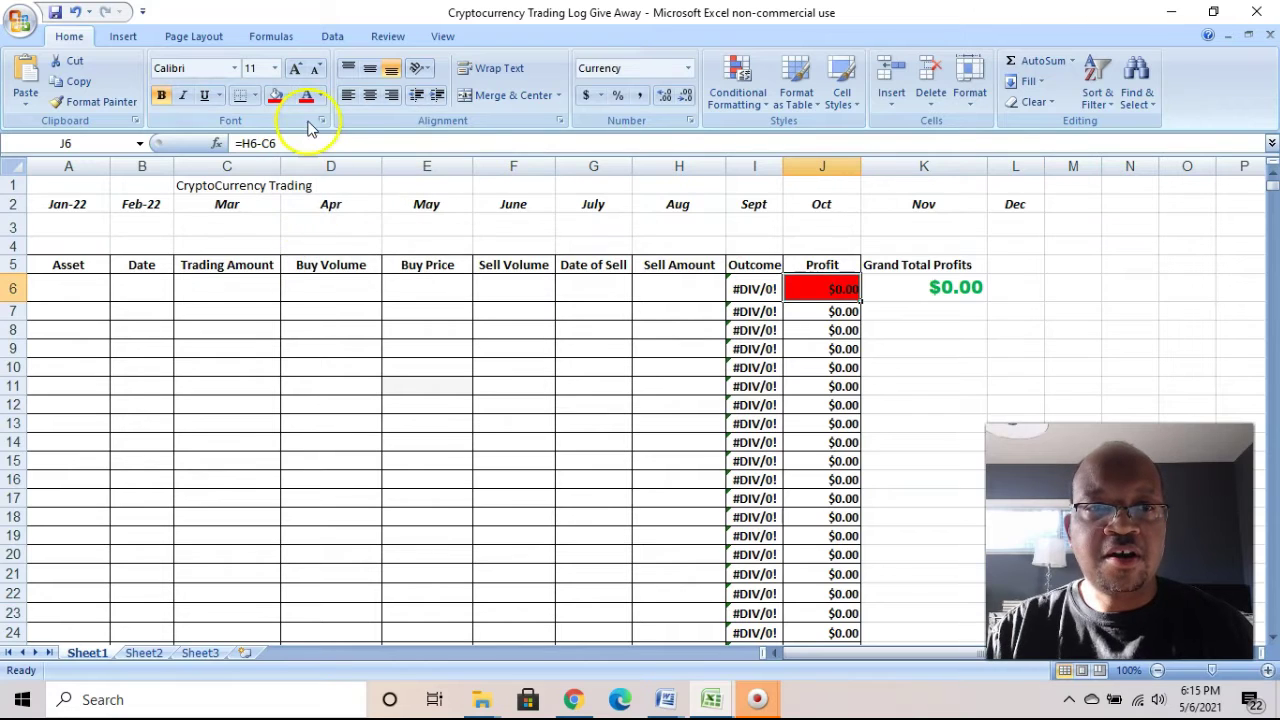
click(290, 95)
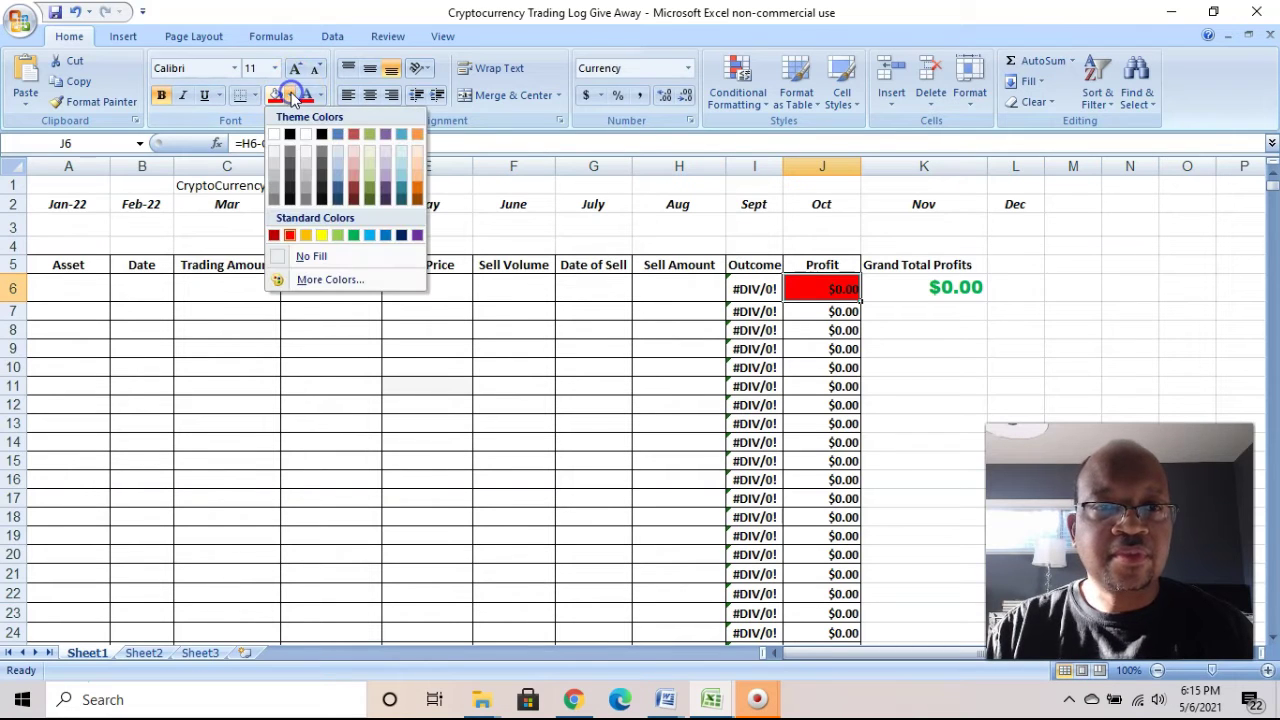
click(337, 236)
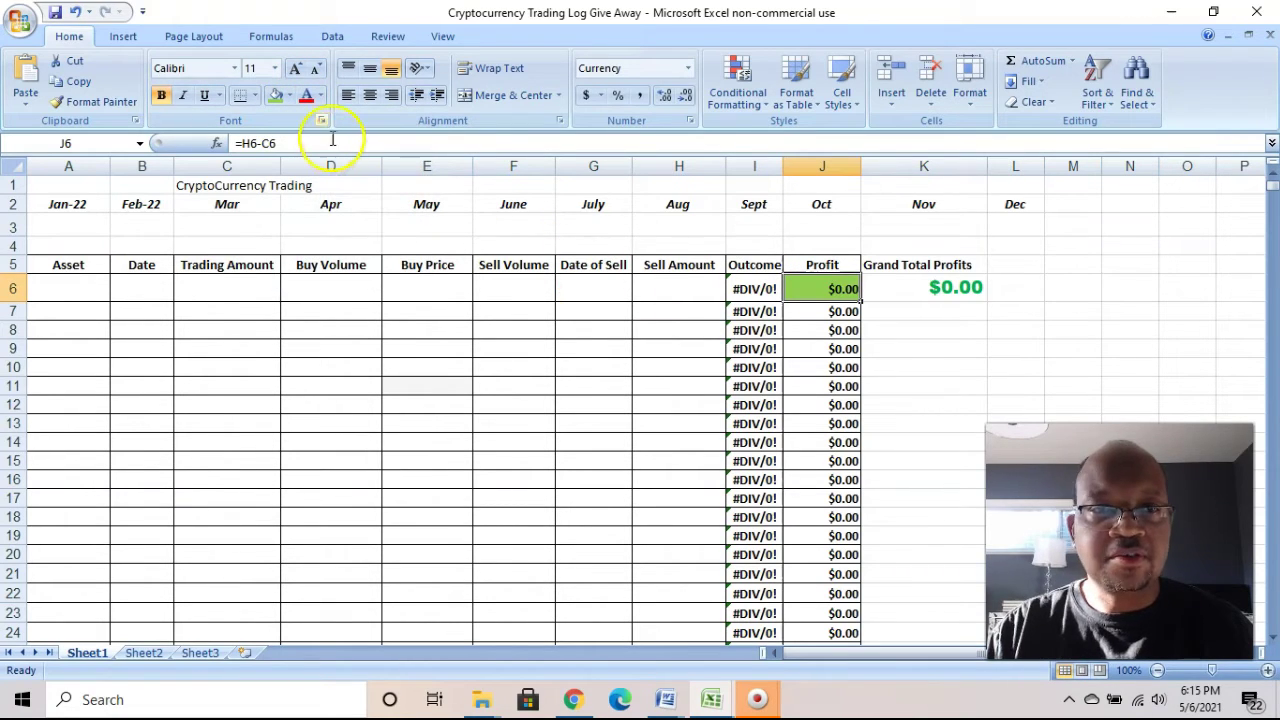
Restore the white fill of Profit cell J6
click(290, 95)
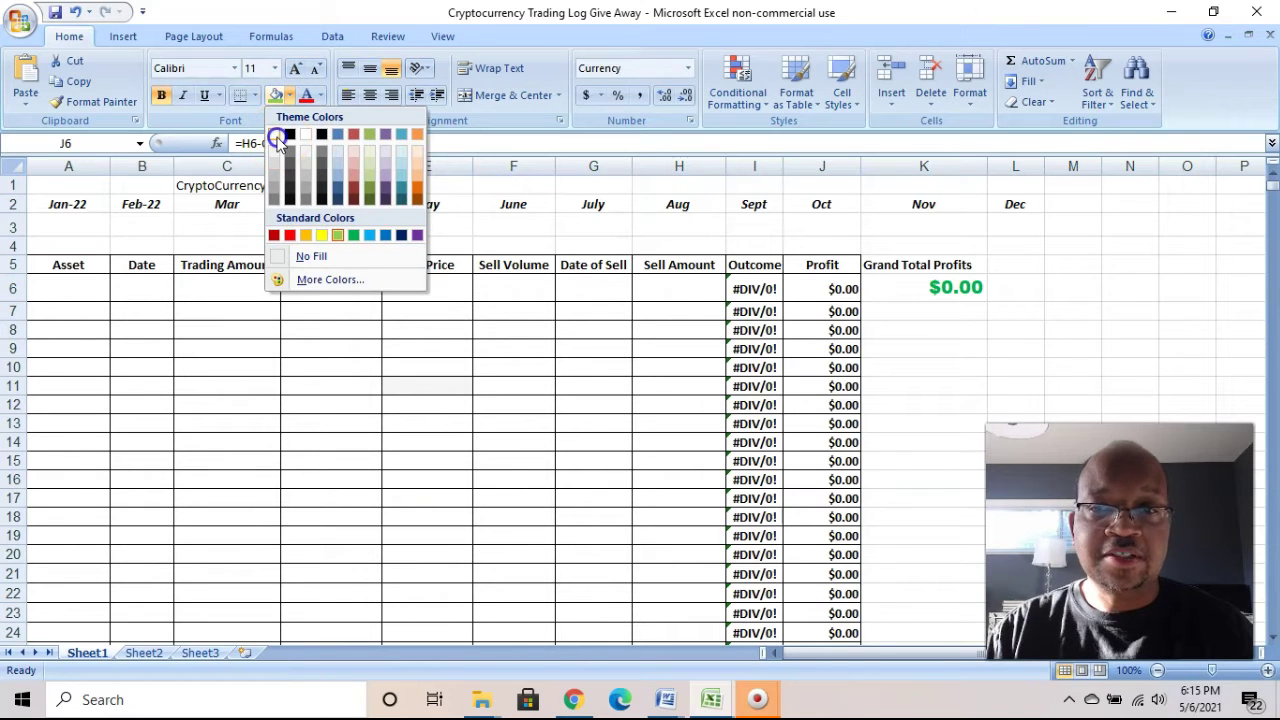
click(274, 134)
click(929, 350)
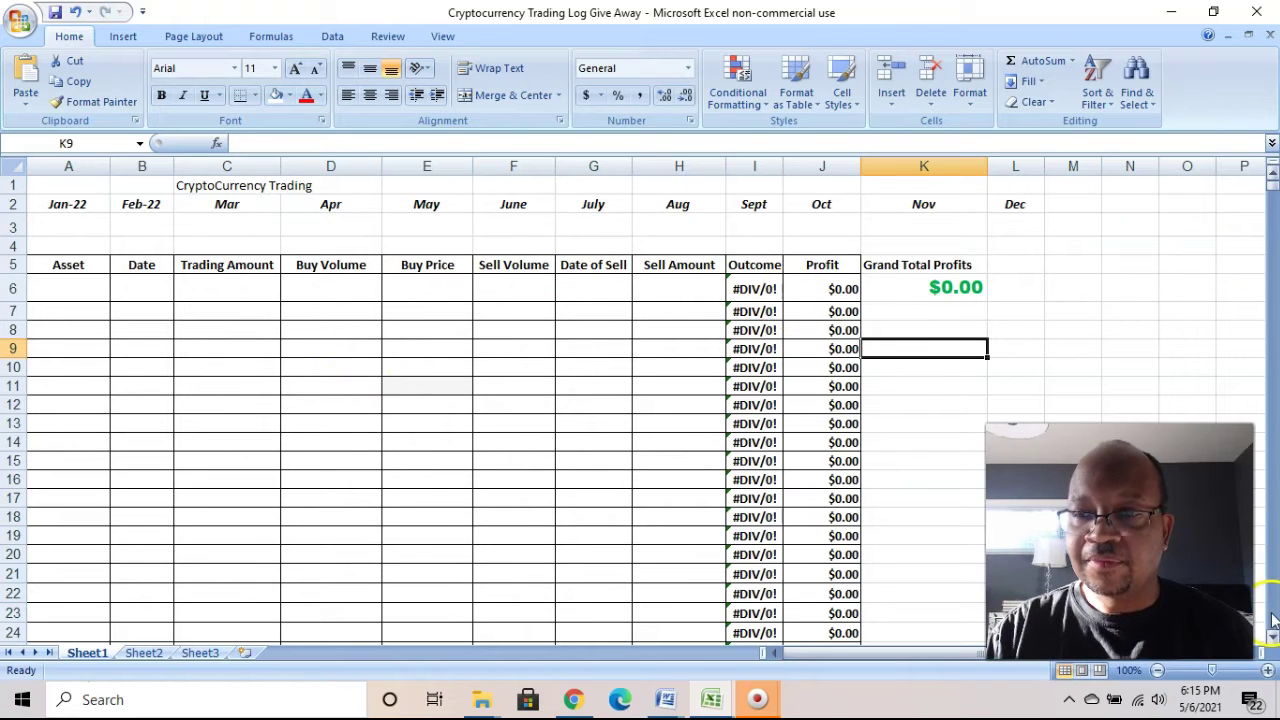
Extend the Profit formula from the column's last row, J300, down to J329
drag(1273, 193, 1273, 316)
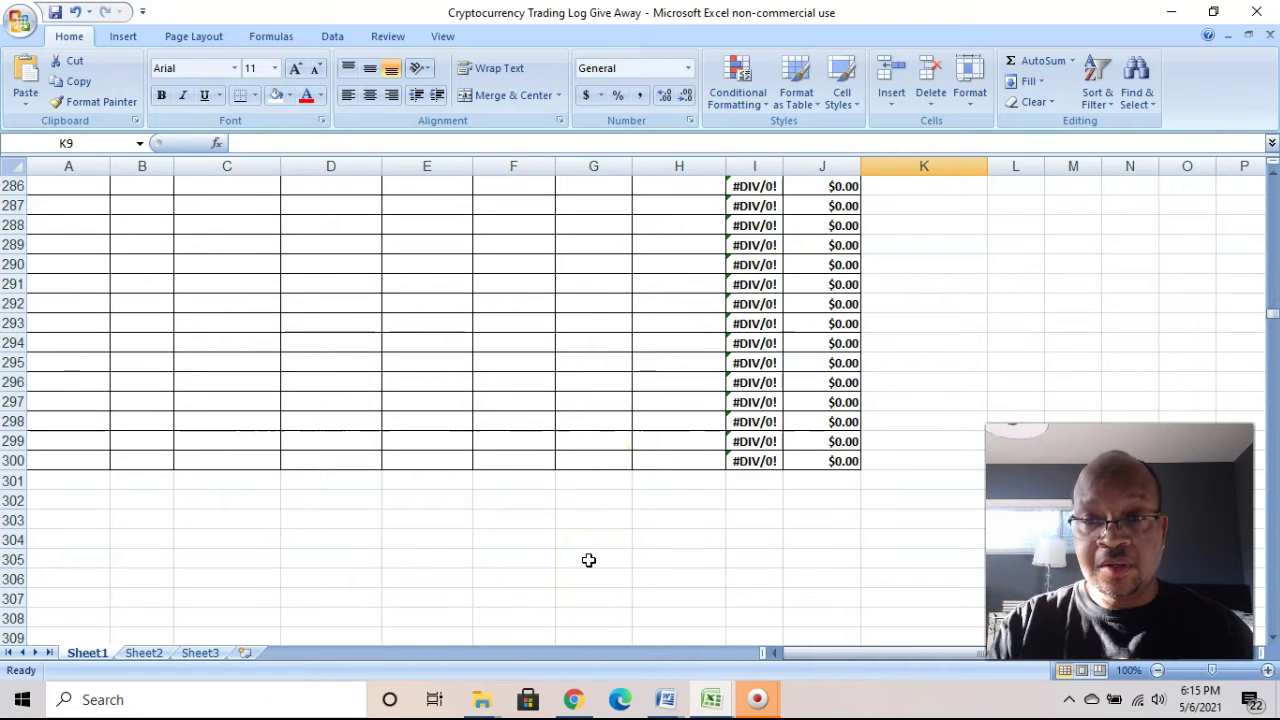
click(853, 461)
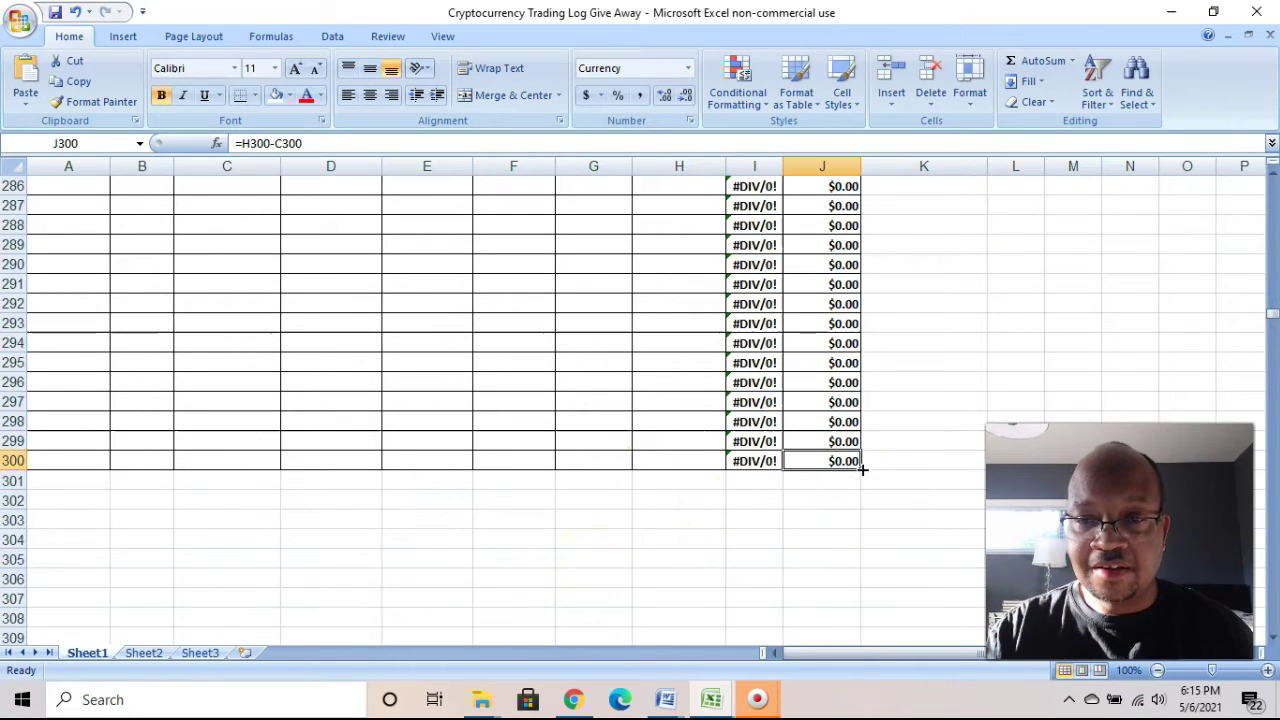
drag(862, 468, 846, 660)
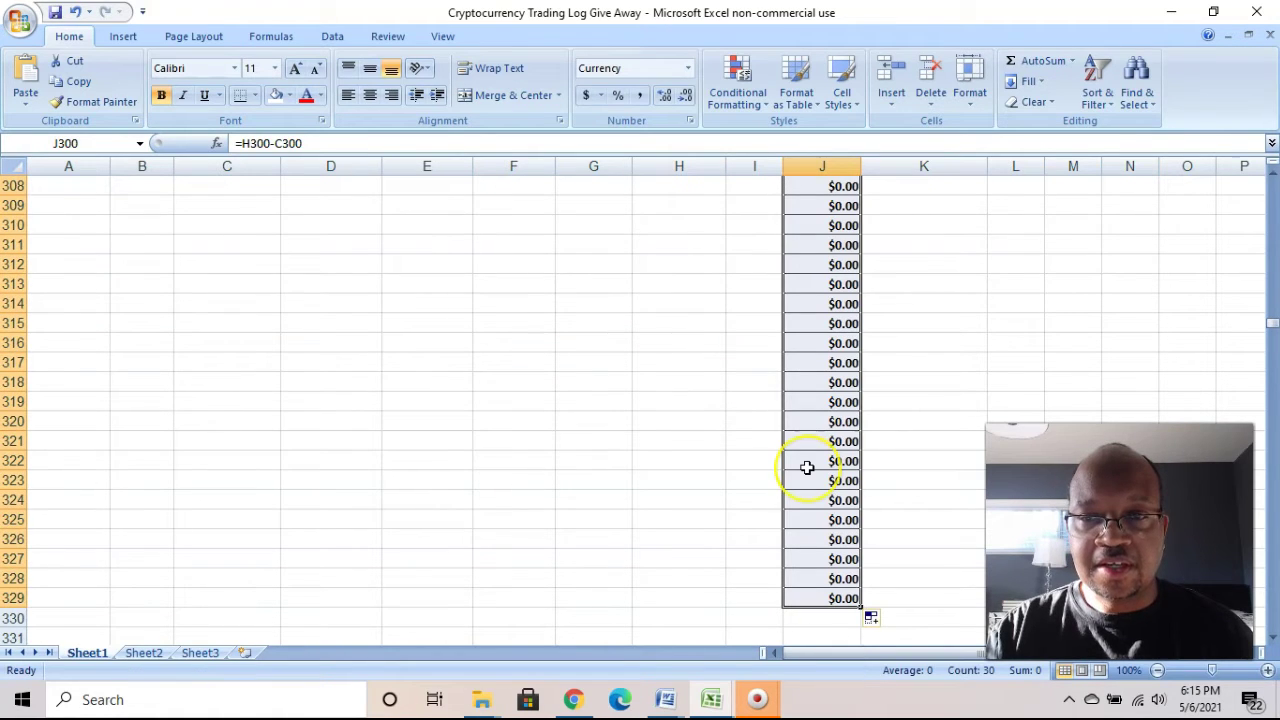
Extend the Outcome formula from I300 down to I329 to match the Profit column
scroll(807, 467, up, 4)
click(745, 265)
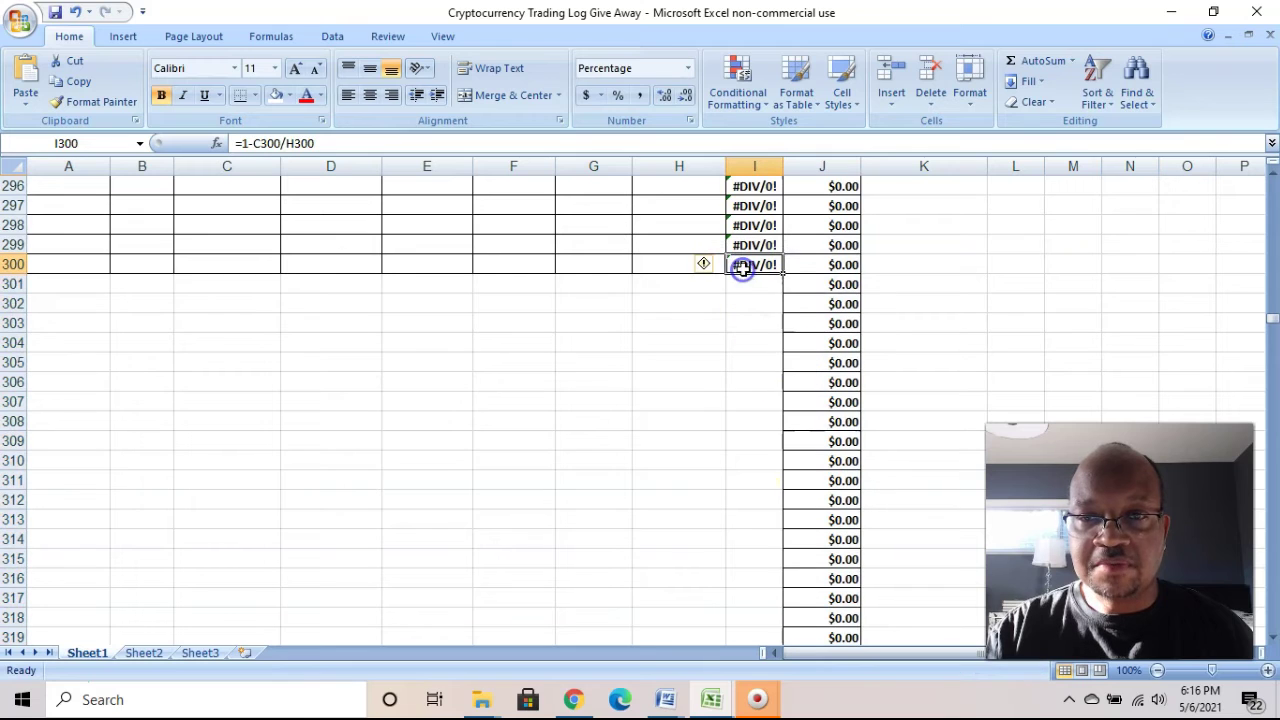
drag(784, 274, 772, 606)
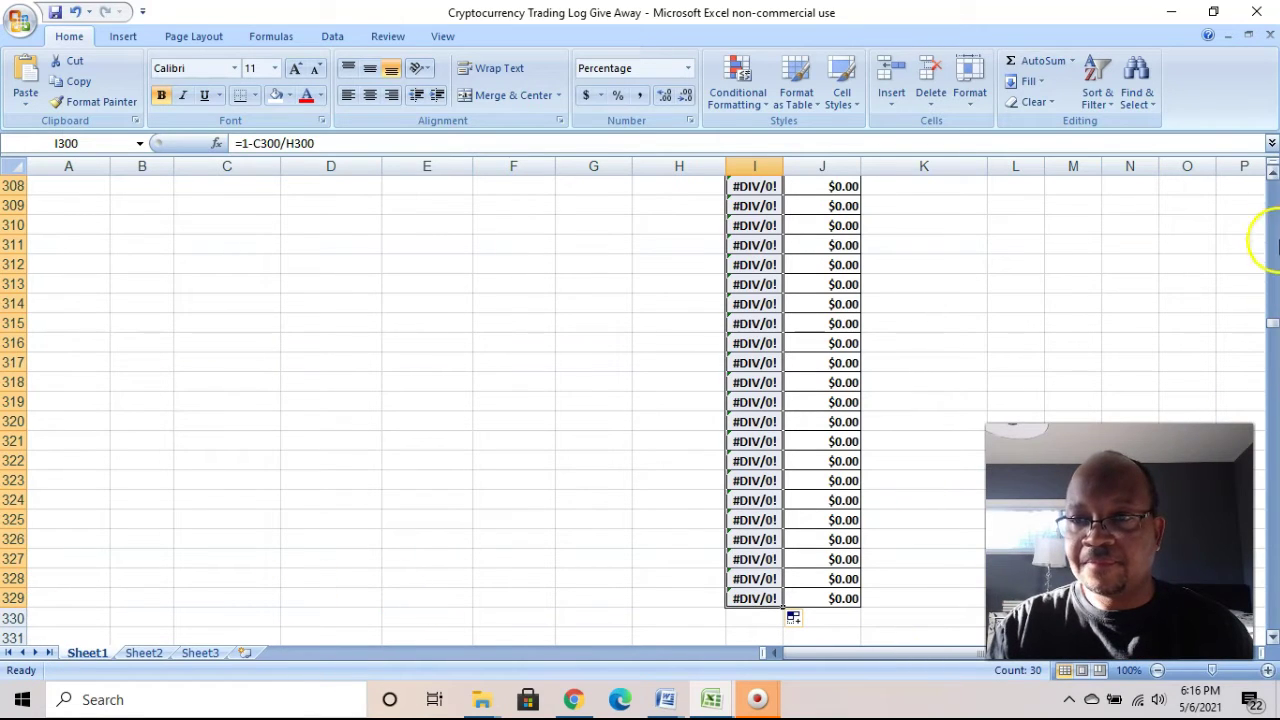
Change the Grand Total Profits formula in K6 to =SUM(J6:J329)
drag(1271, 325, 1273, 182)
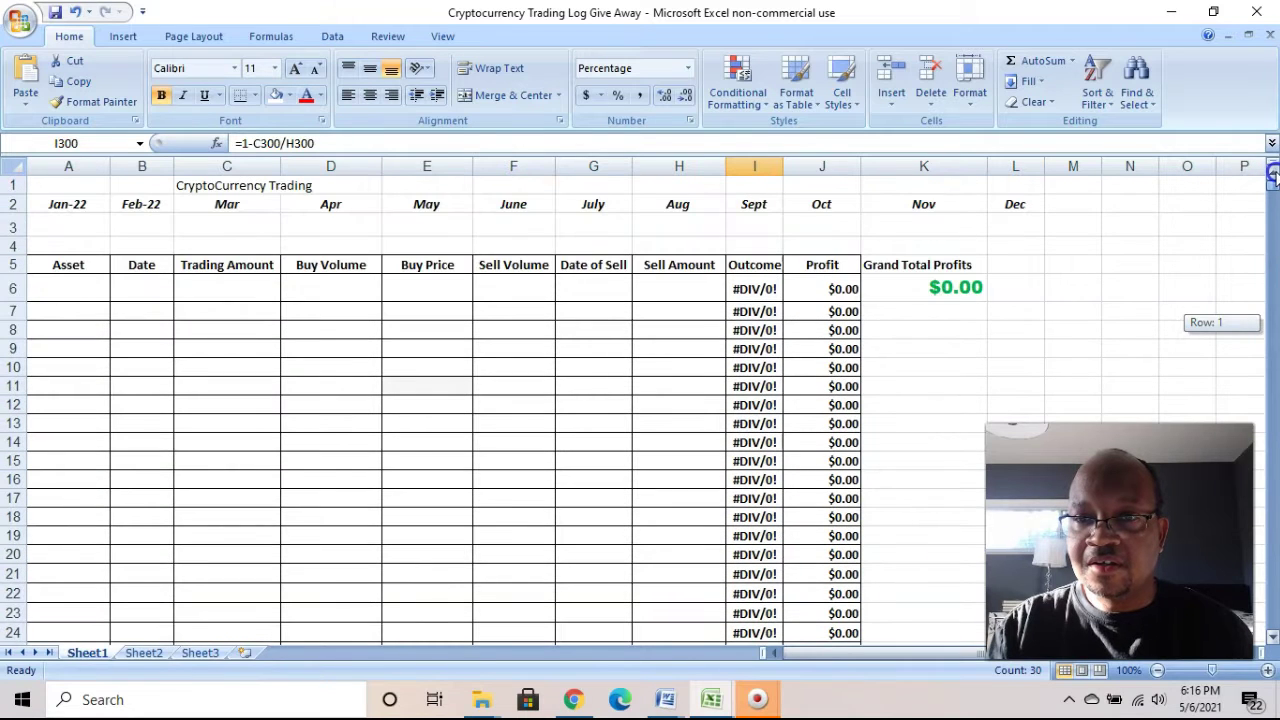
click(915, 286)
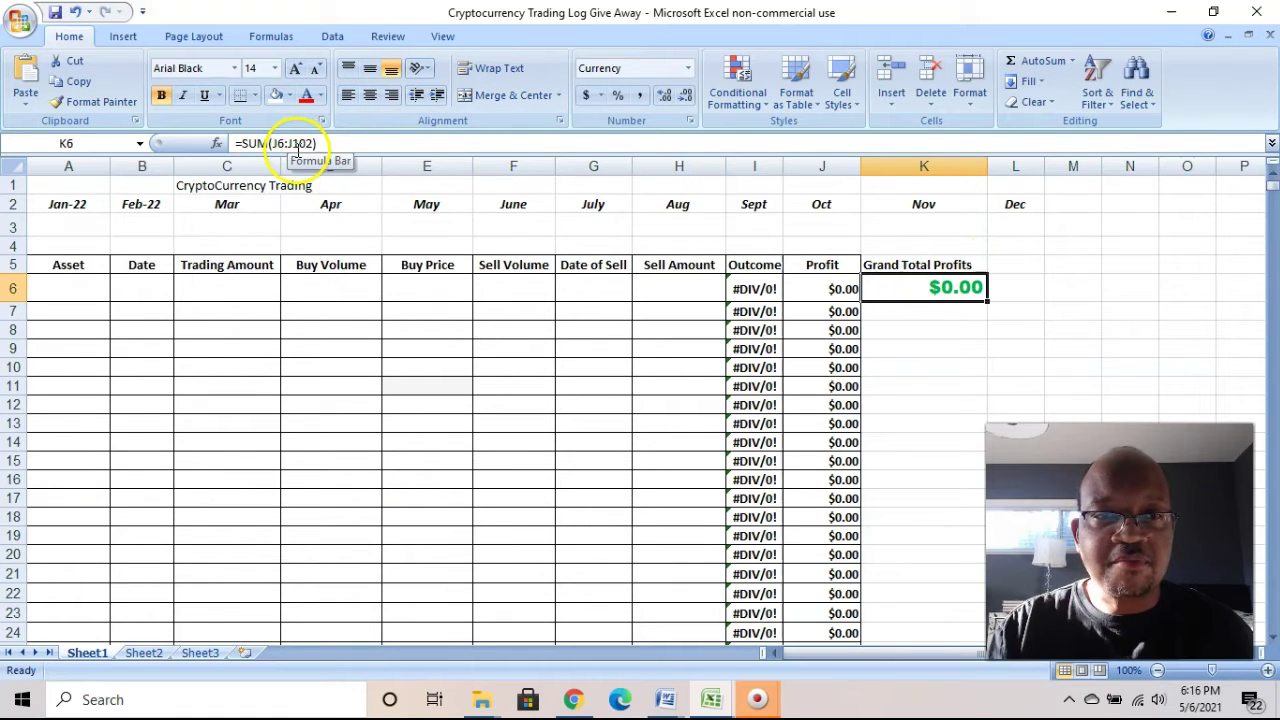
click(302, 146)
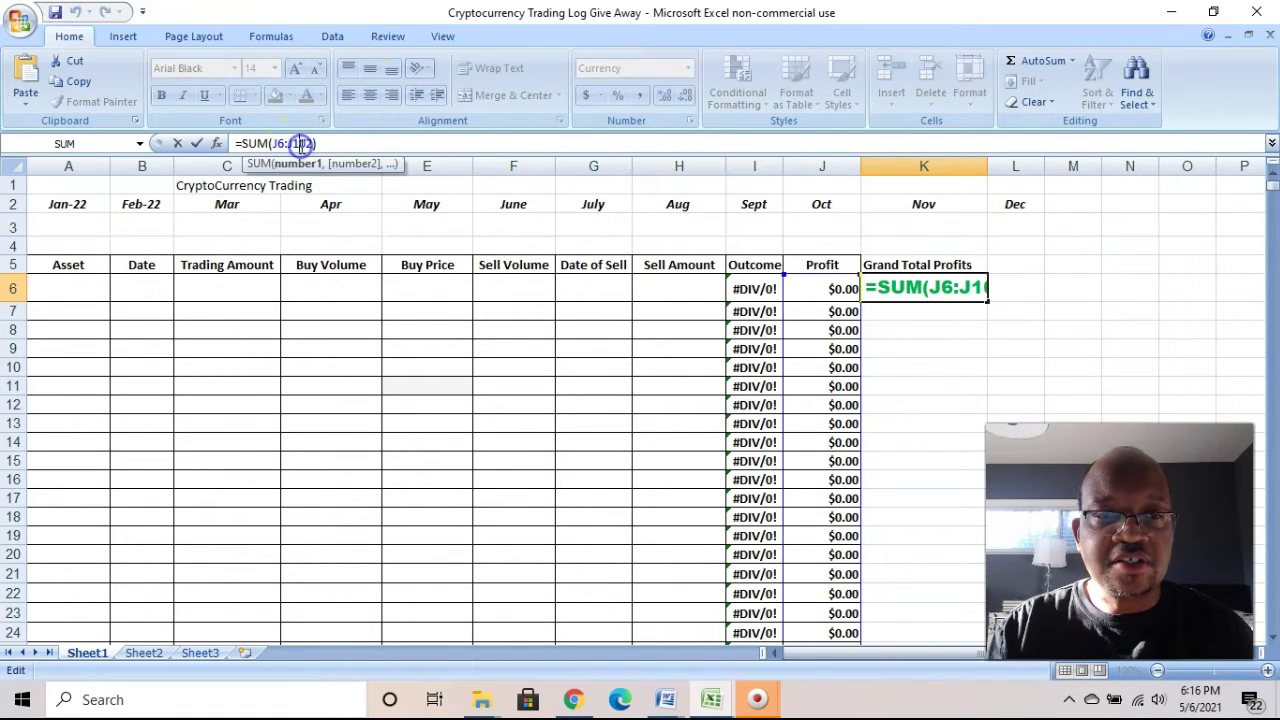
mouse_move(1274, 192)
mouse_down()
mouse_move(1272, 389)
mouse_move(1274, 188)
mouse_up()
key(End)
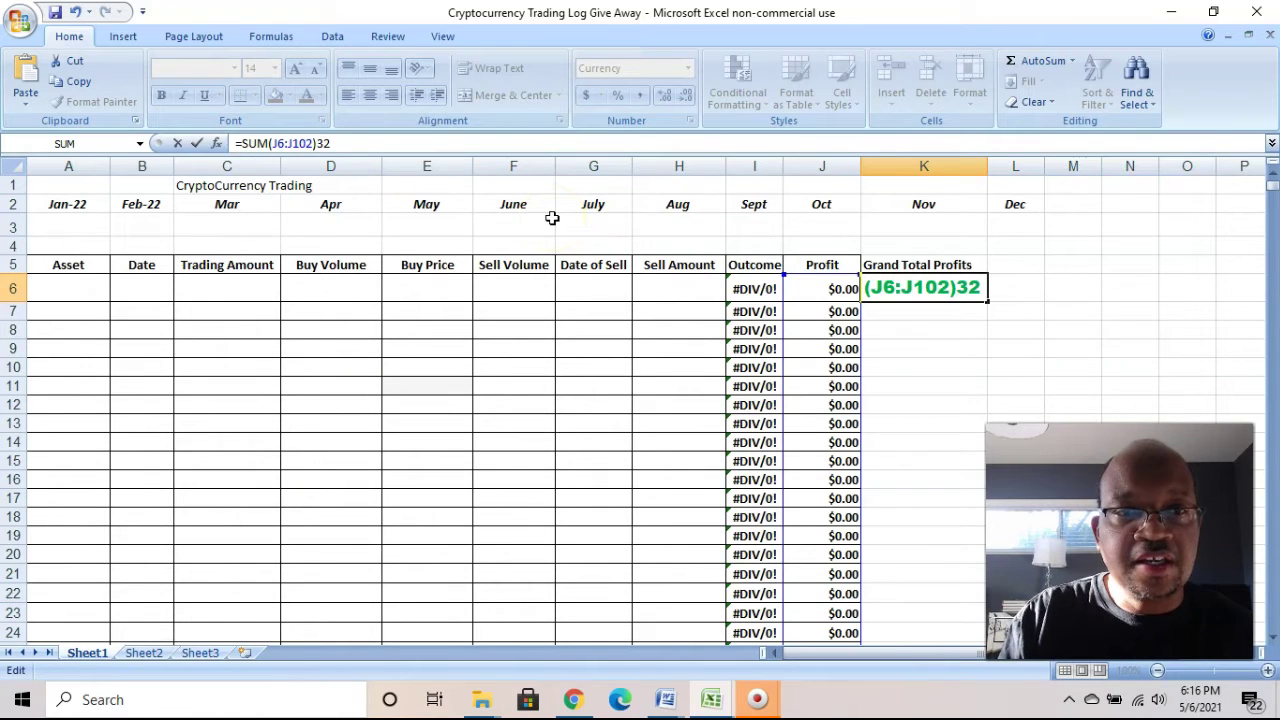
click(330, 143)
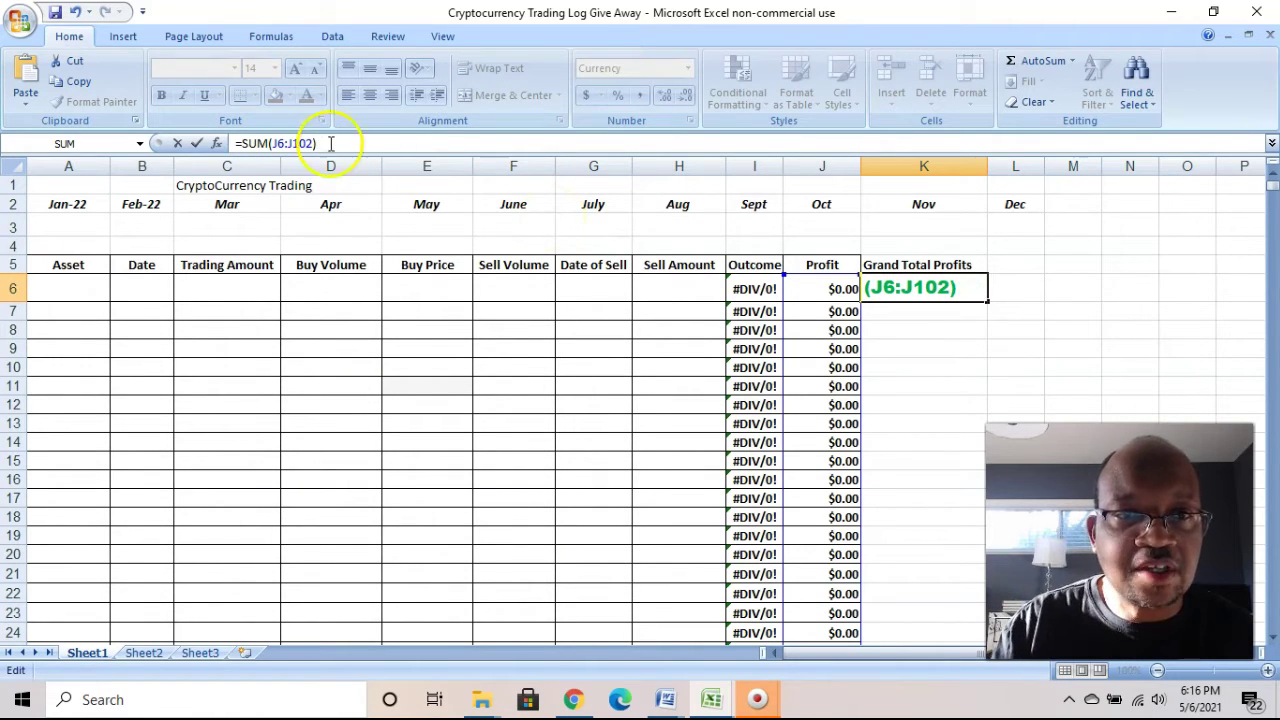
click(295, 143)
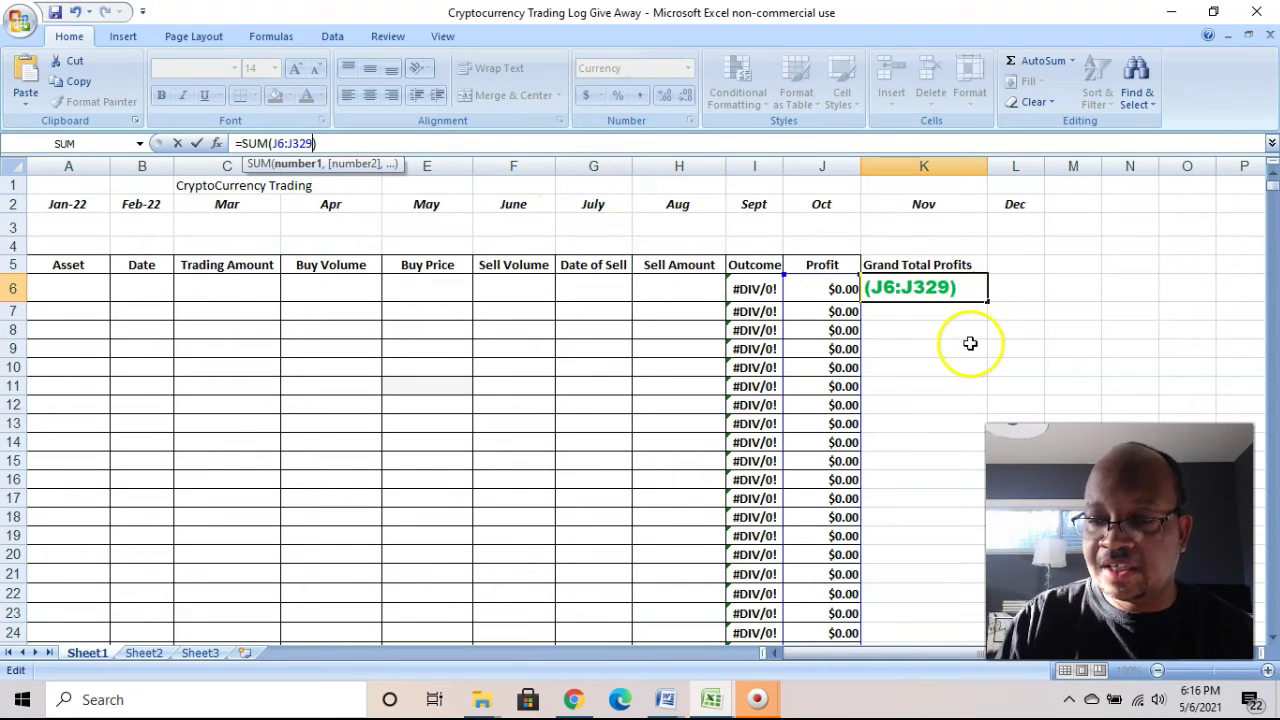
key(Return)
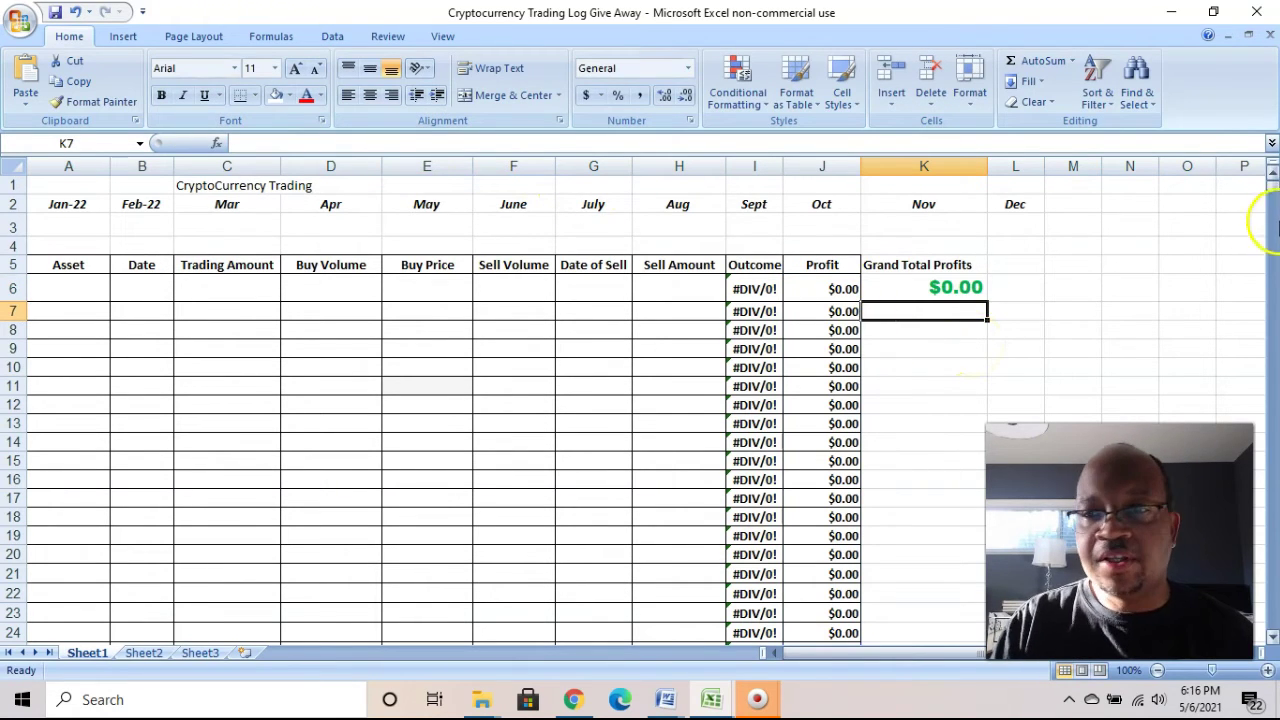
Check the Profit formulas from J300 to J310 and compare the sum range in K6 with the last filled Profit row
drag(1272, 185, 1274, 316)
click(809, 423)
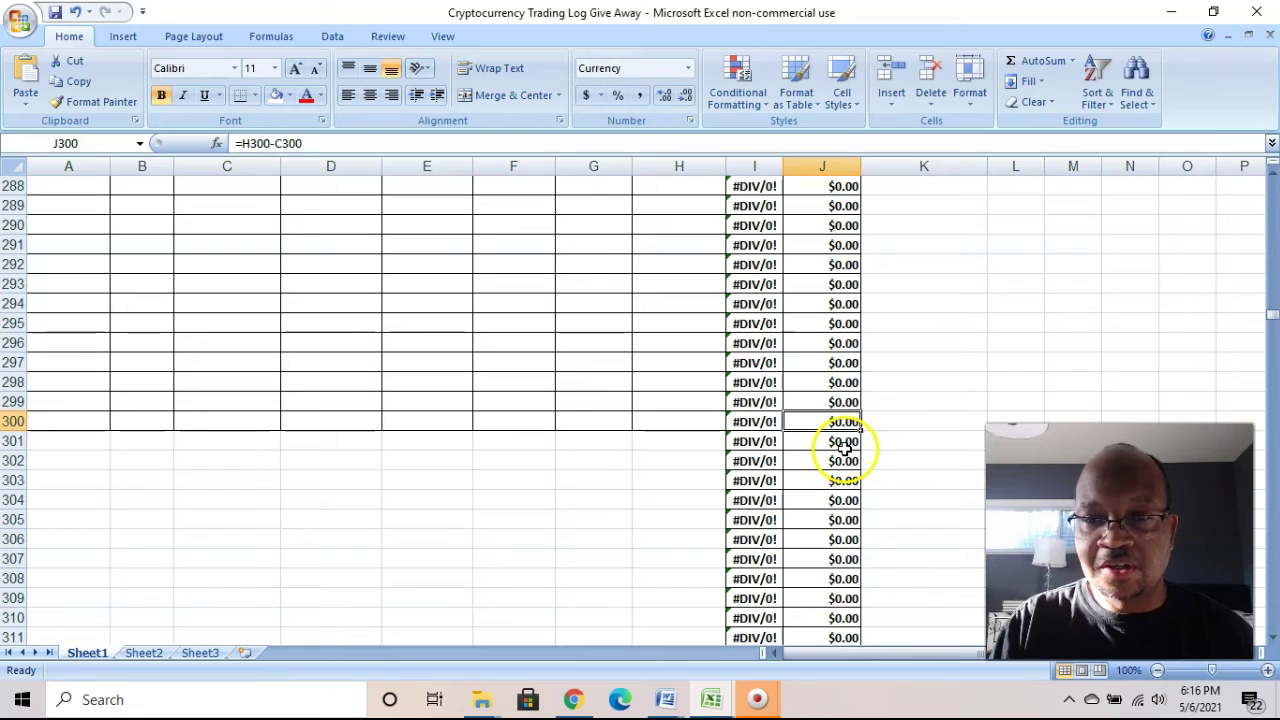
click(840, 446)
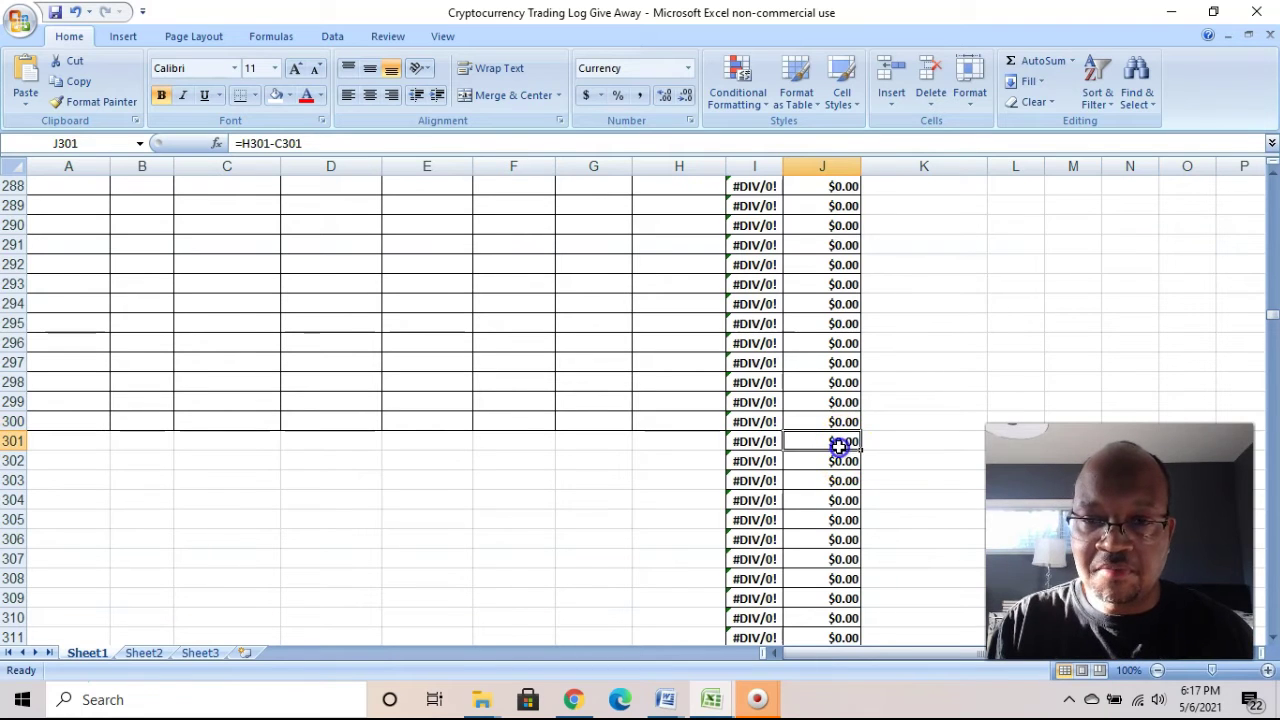
click(830, 537)
click(824, 610)
click(1272, 174)
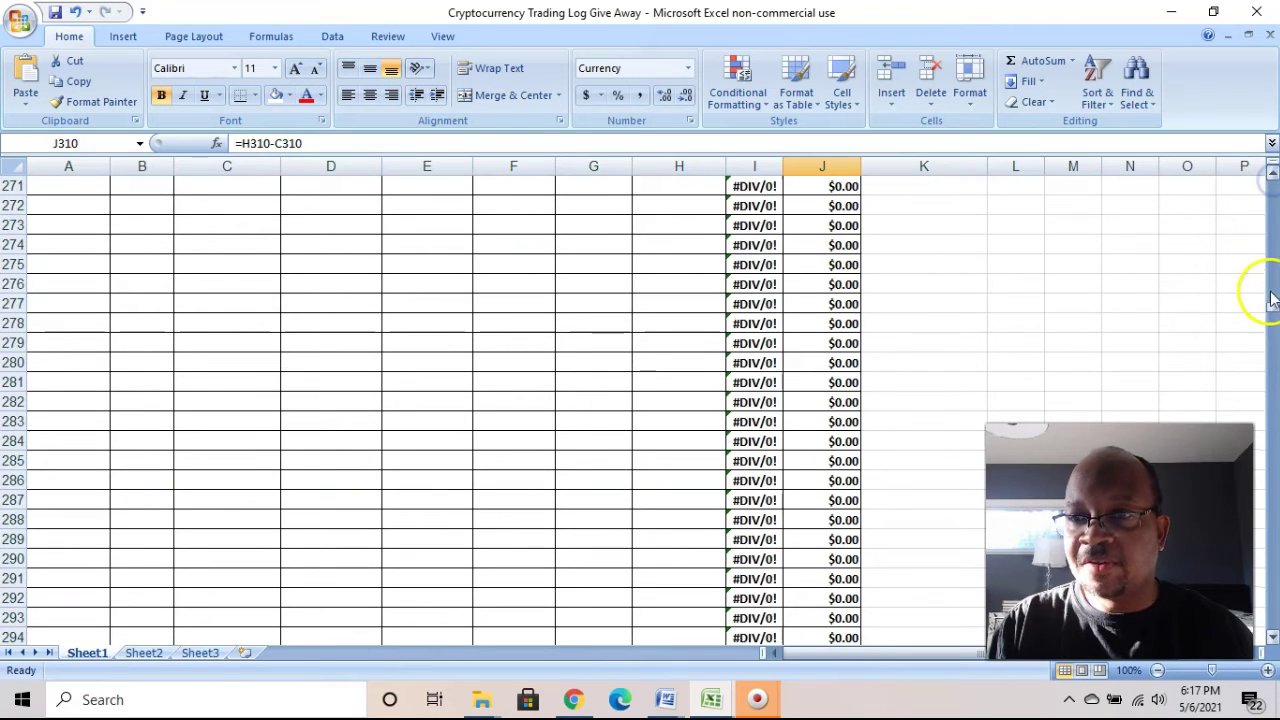
drag(1272, 298, 1270, 280)
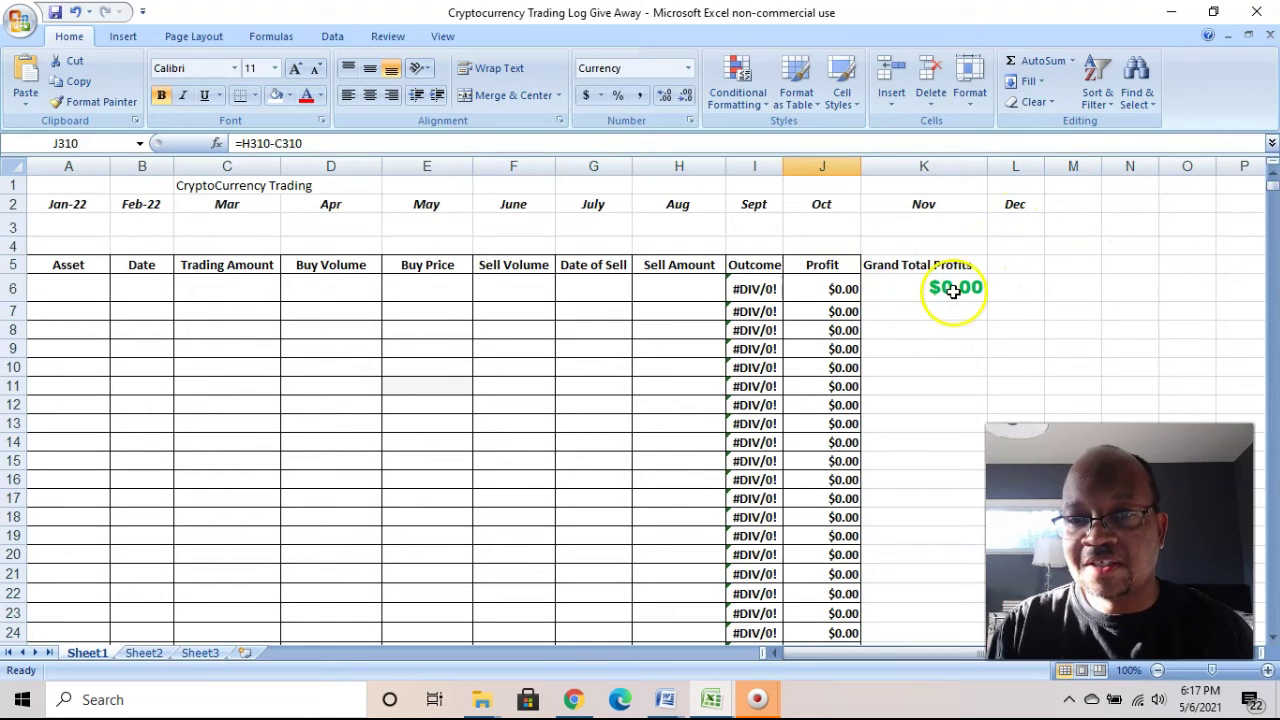
click(905, 288)
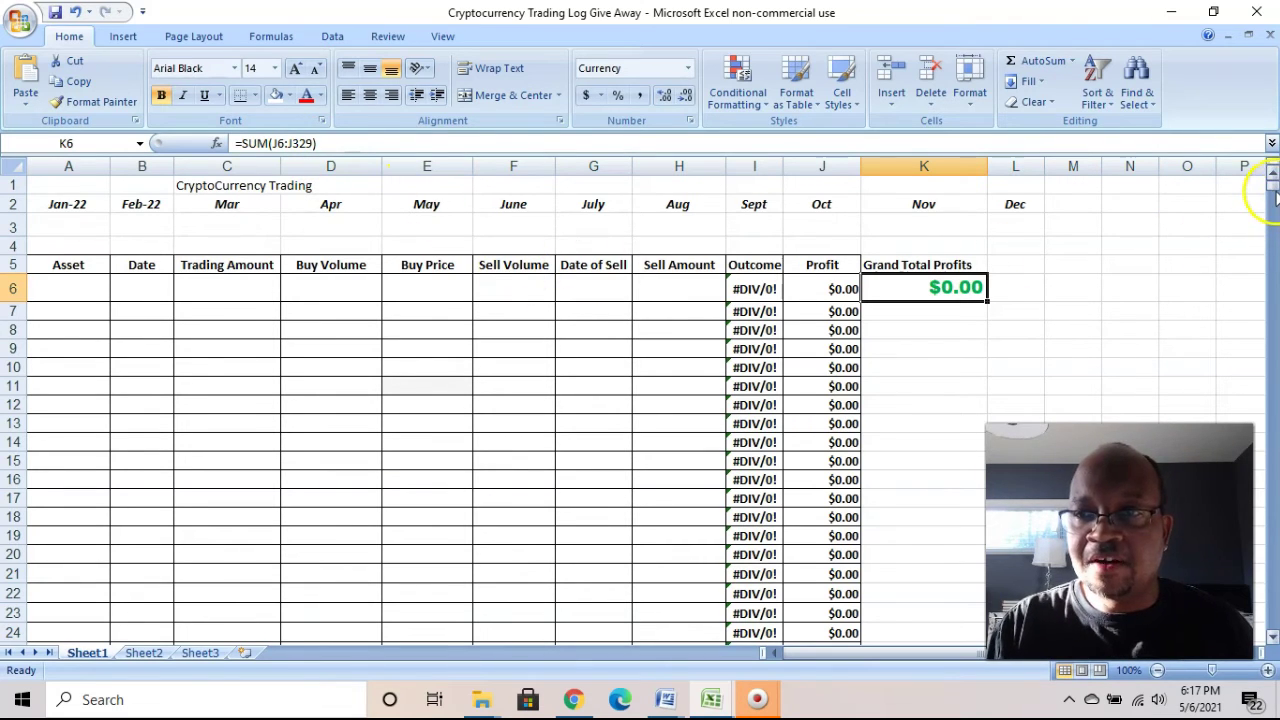
drag(1273, 188, 1268, 325)
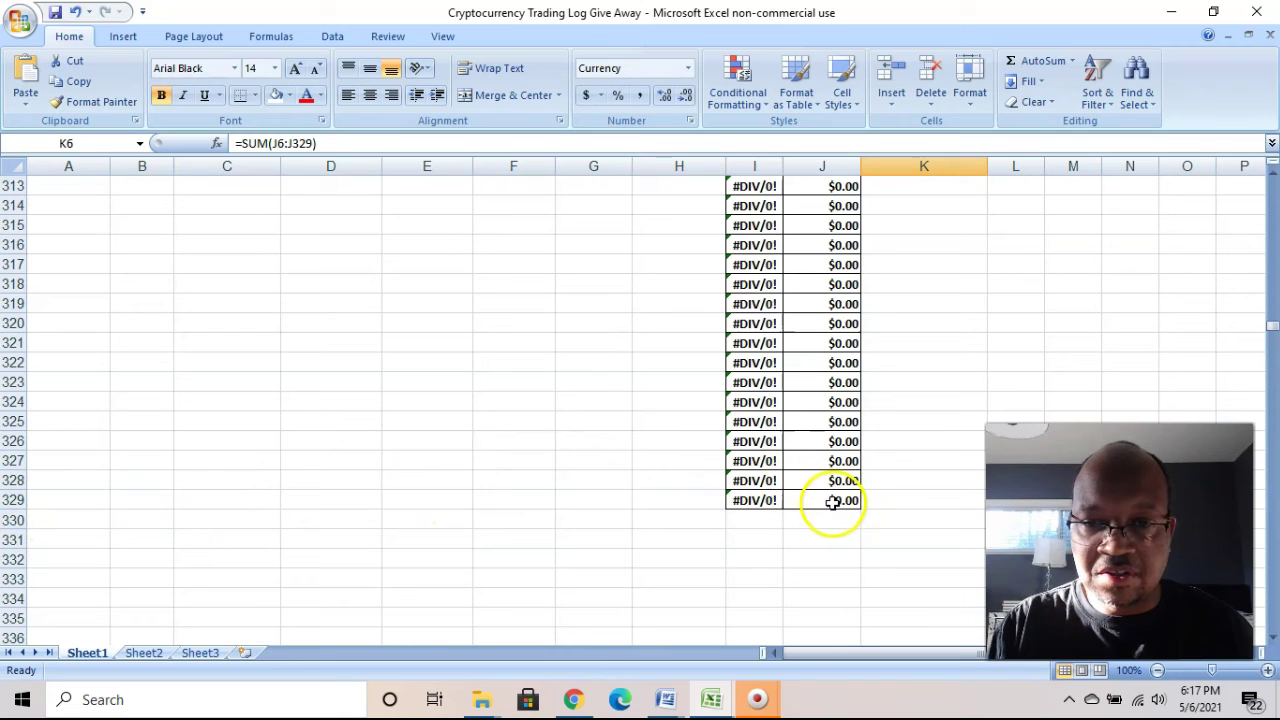
drag(1271, 329, 1268, 140)
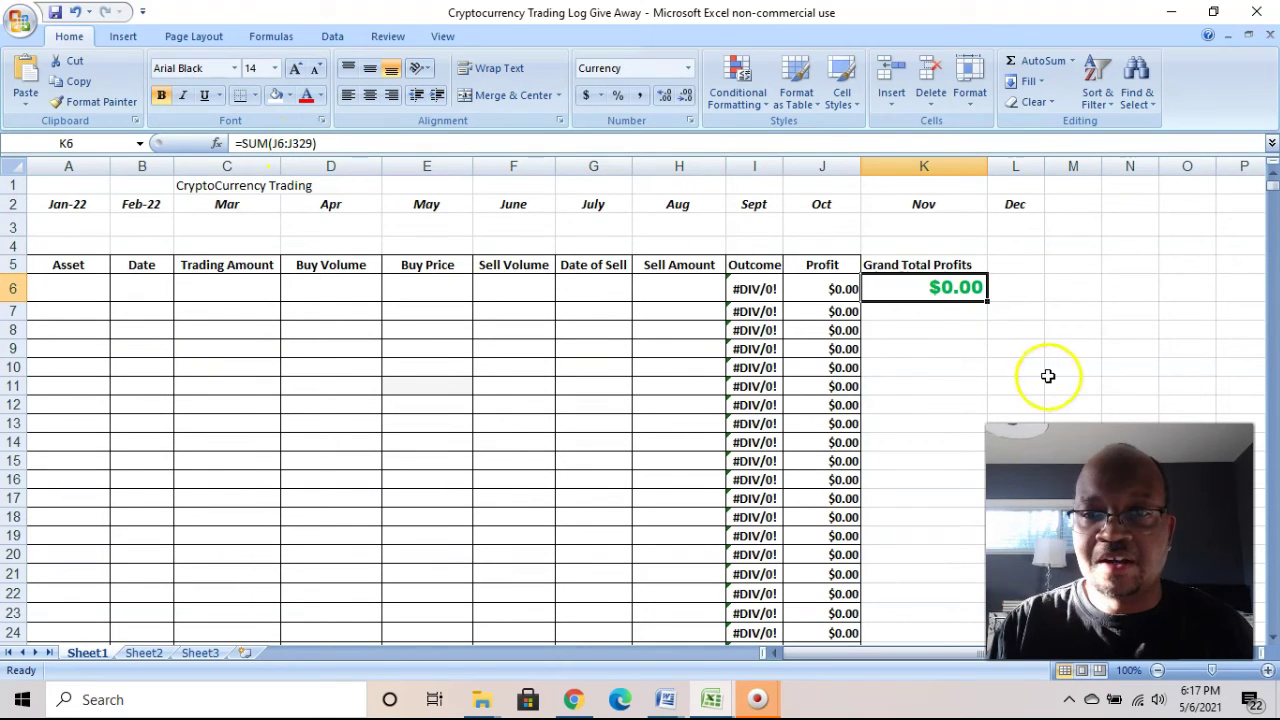
click(1006, 362)
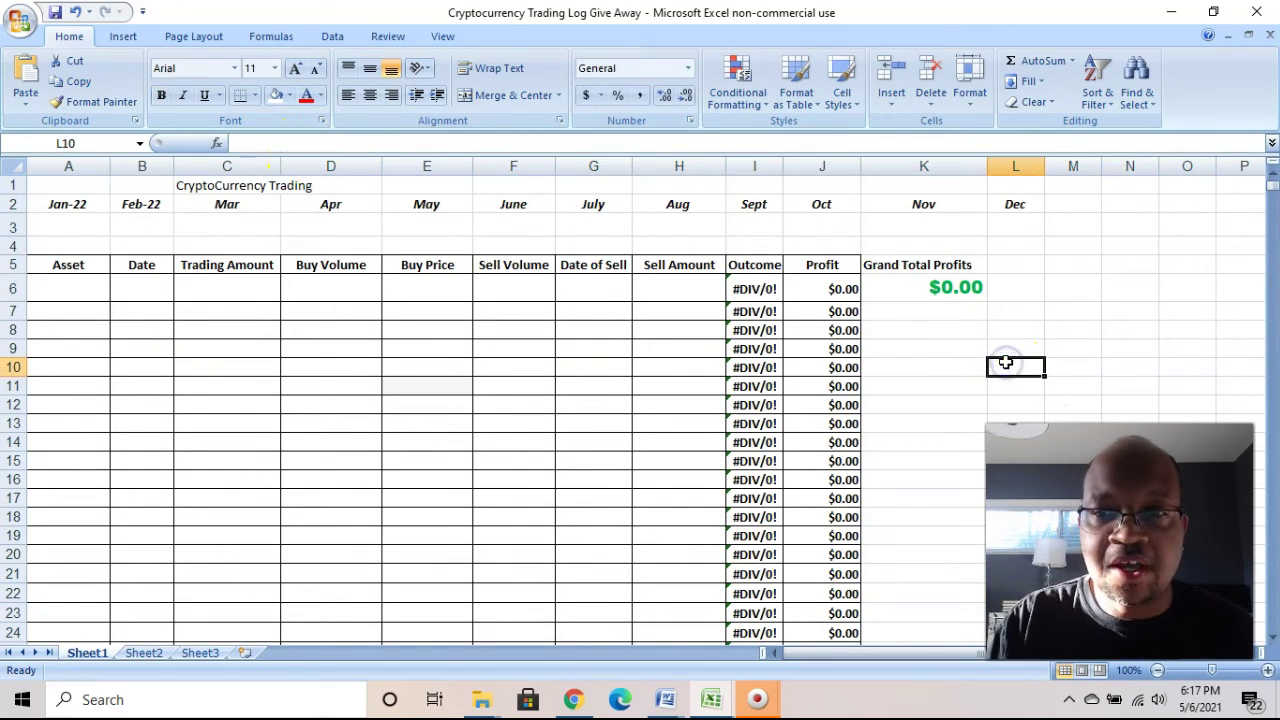